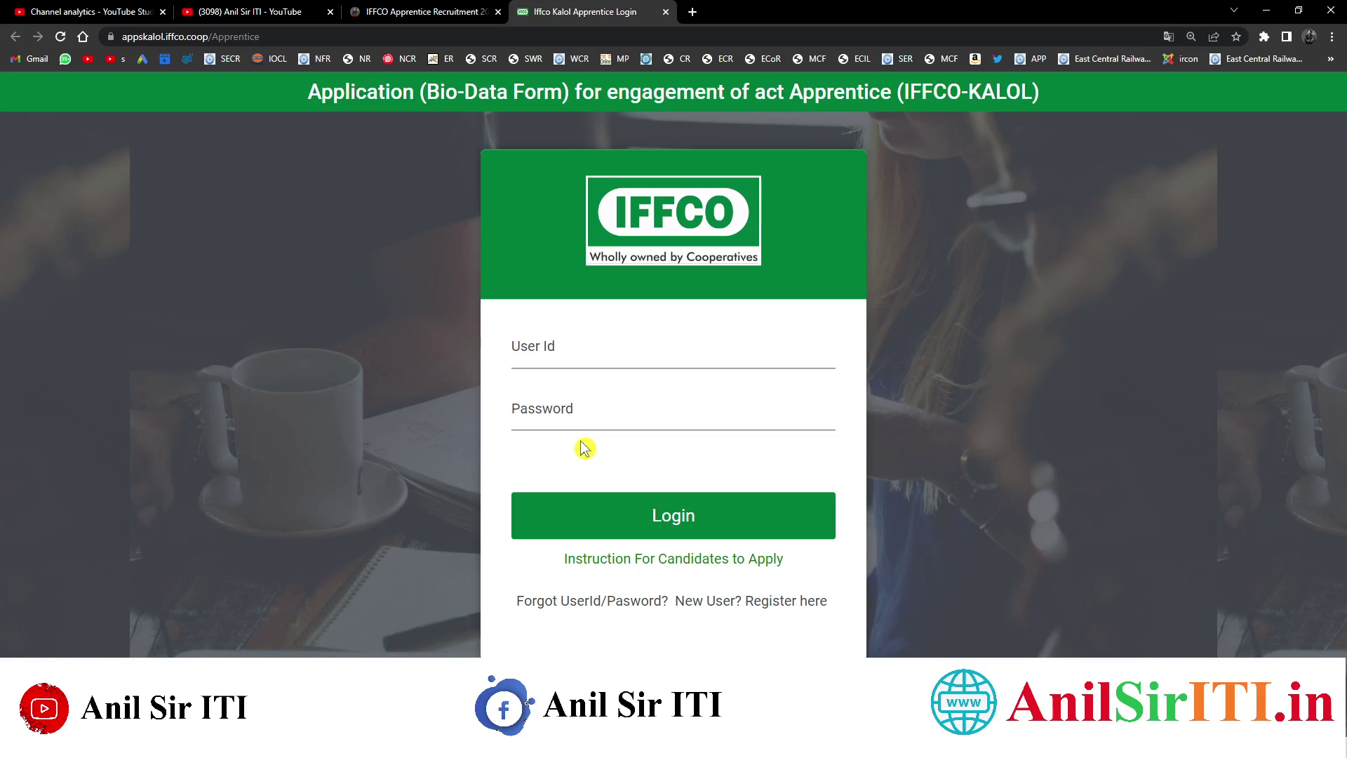
Step: Open the new-user registration form from the IFFCO Kalol login page
left_click(707, 603)
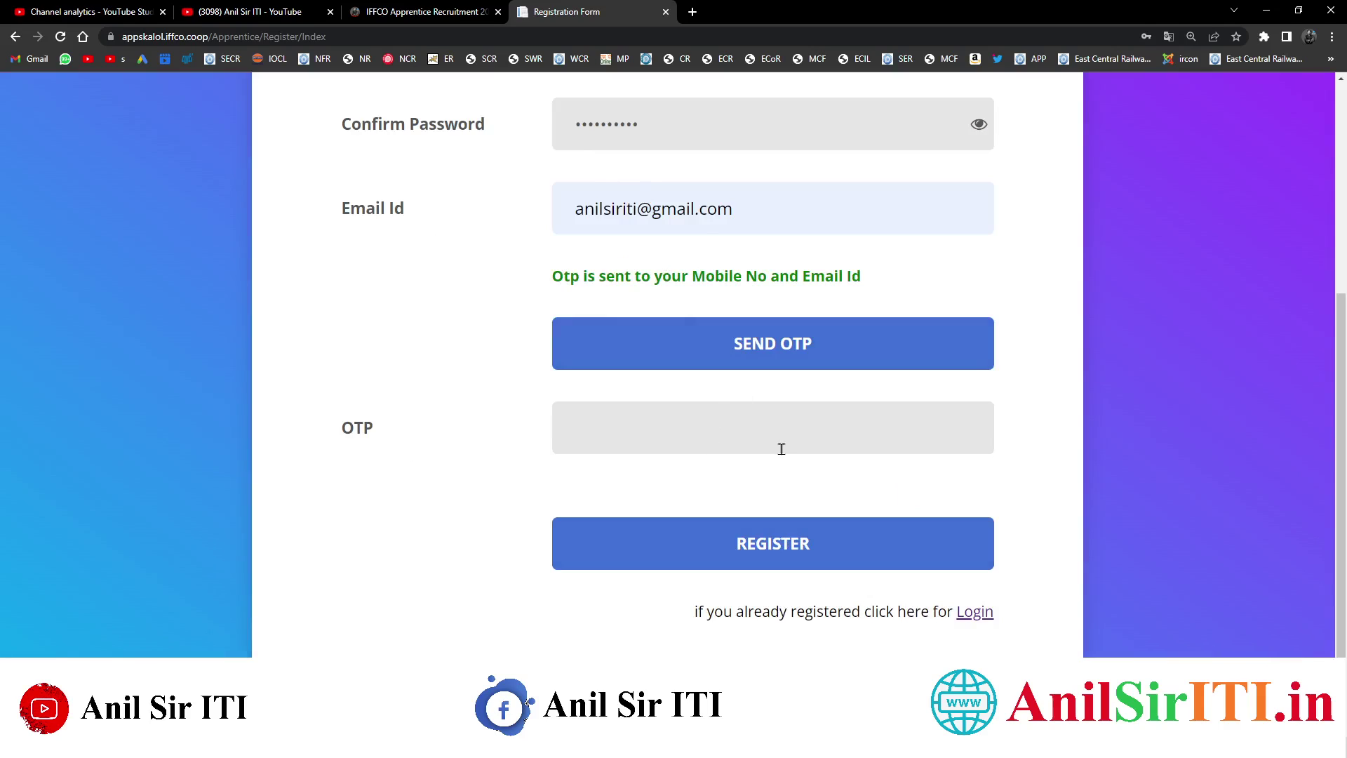
Step: Enter the received OTP, complete the registration, and go to the login page
key("BackSpace")
left_click(669, 563)
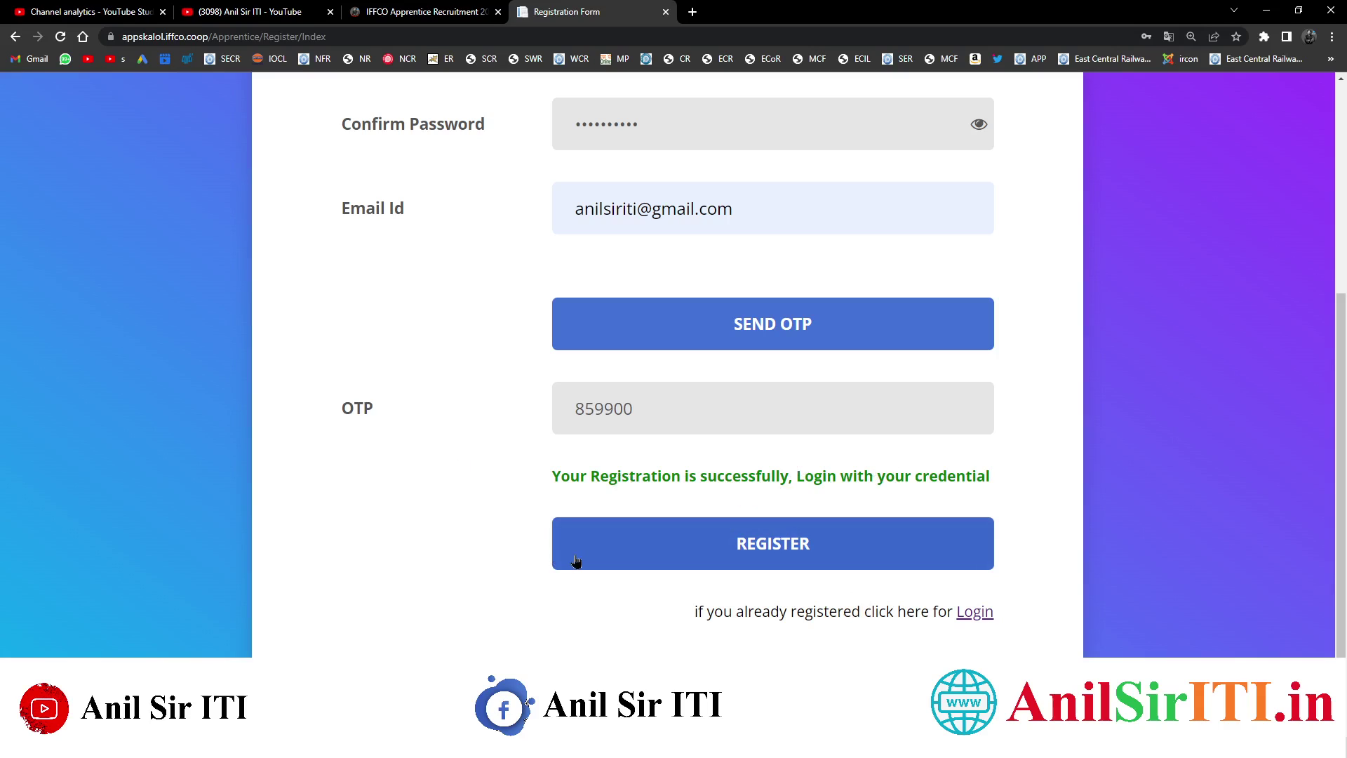
left_click(981, 612)
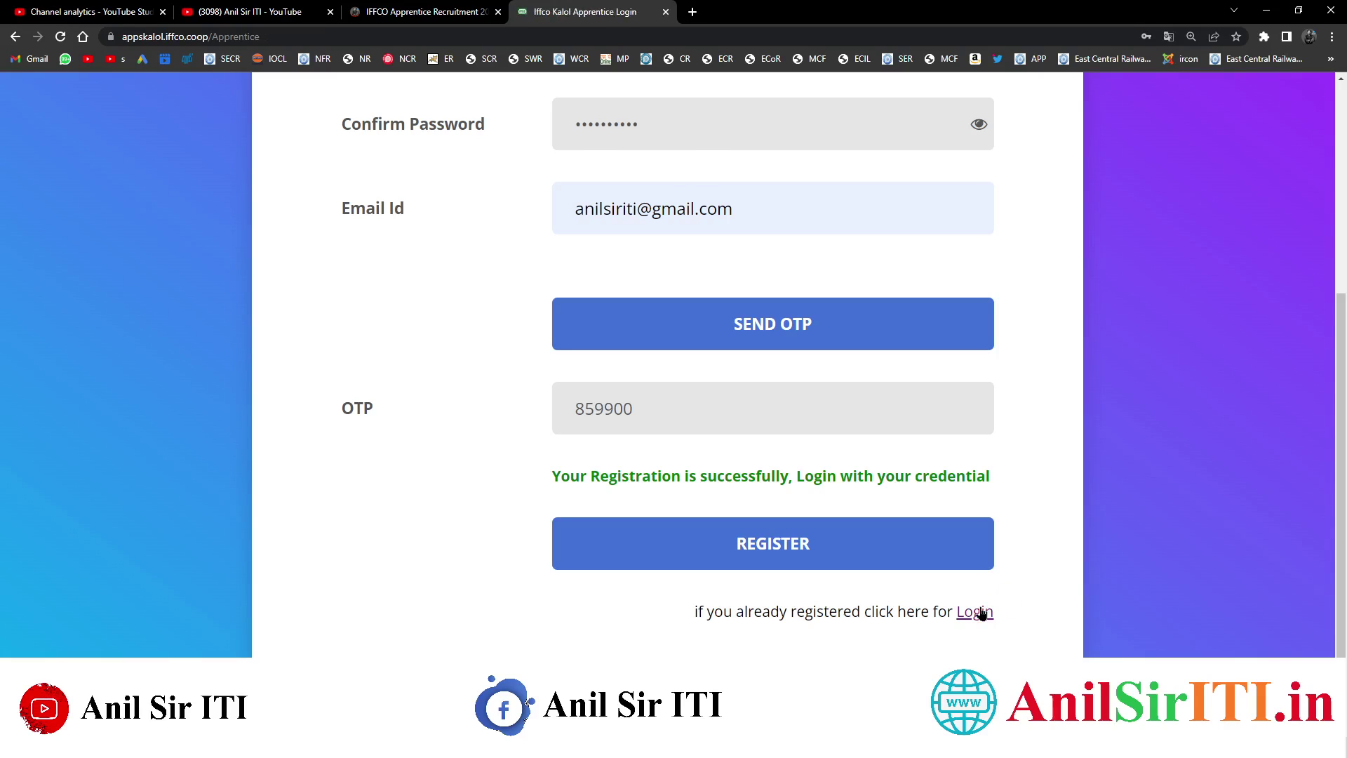
Step: Log in with the registered user ID and the autofilled password
left_click(581, 355)
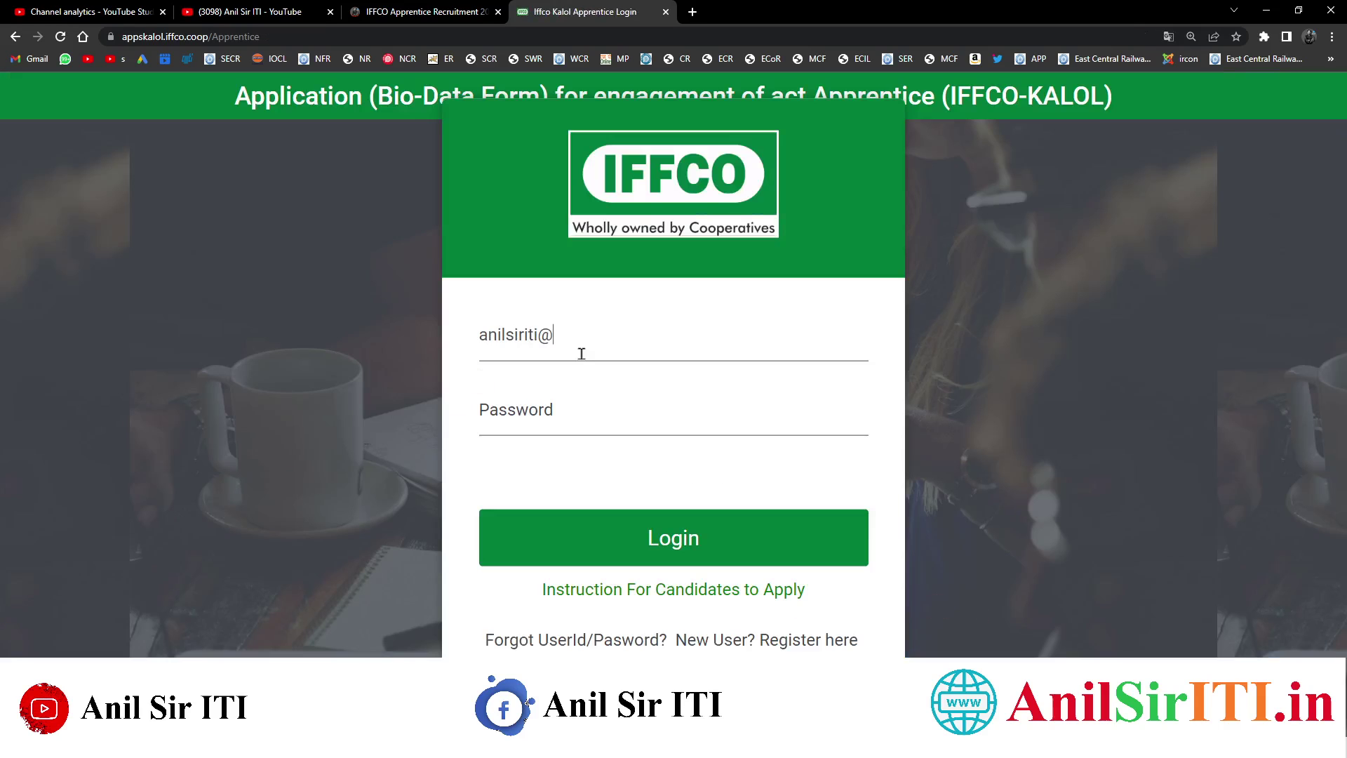
left_click(581, 355)
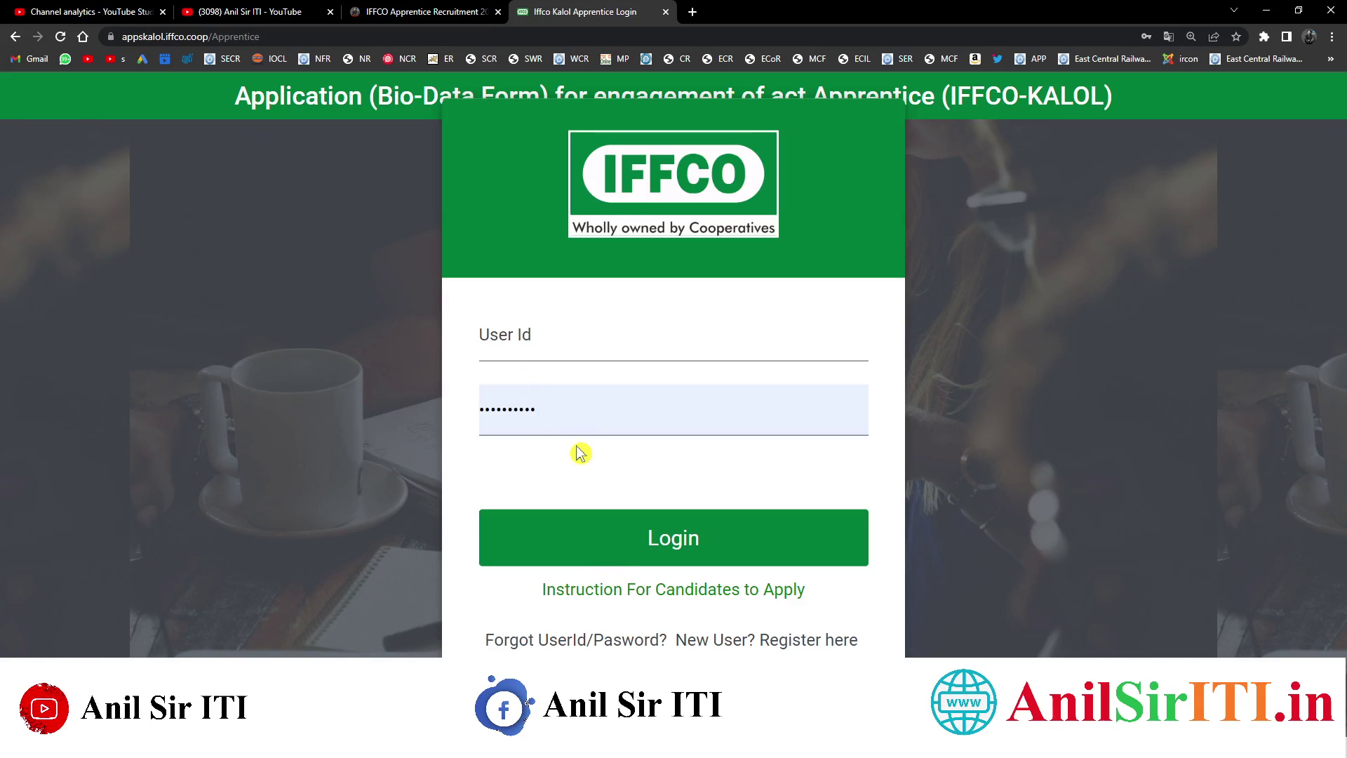
left_click(583, 533)
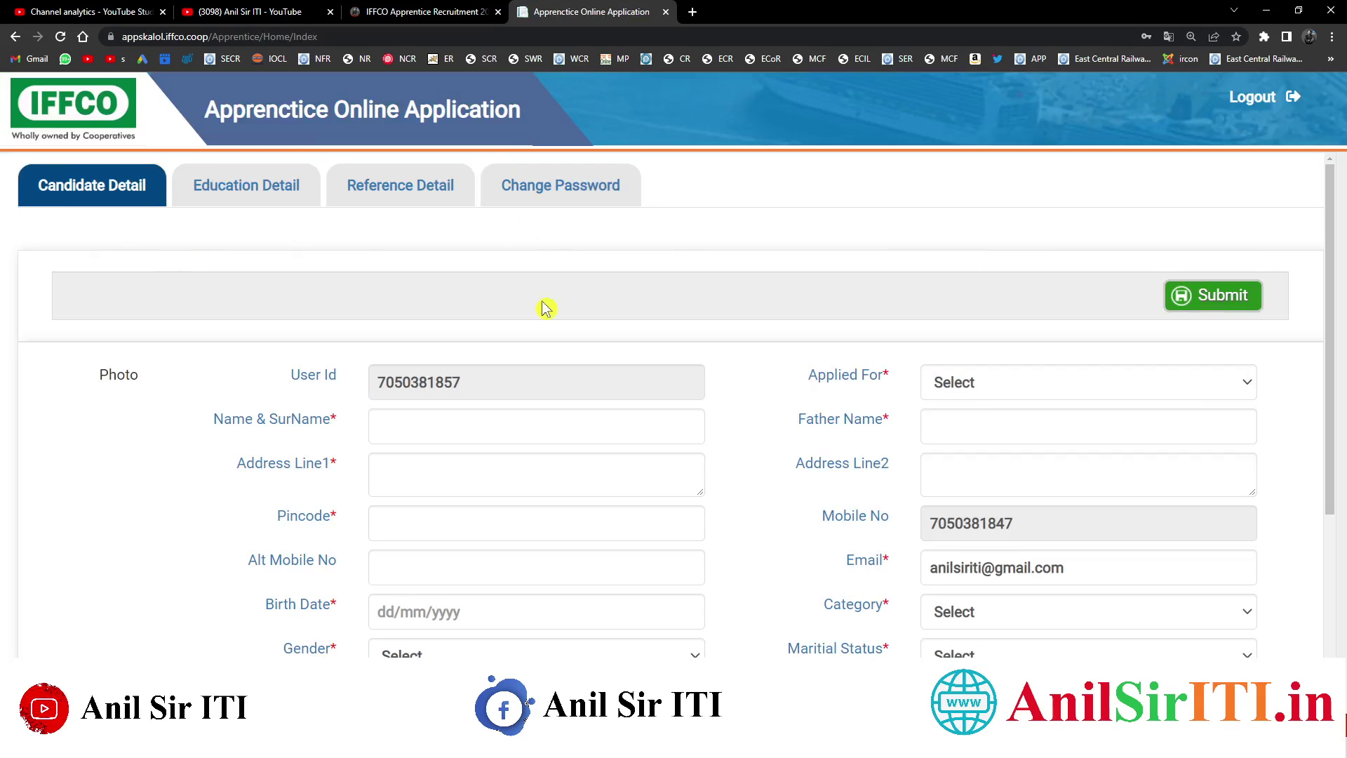
Step: Look over the blank Candidate Detail form and open the Applied For trade list
scroll(545, 307, "down", 5)
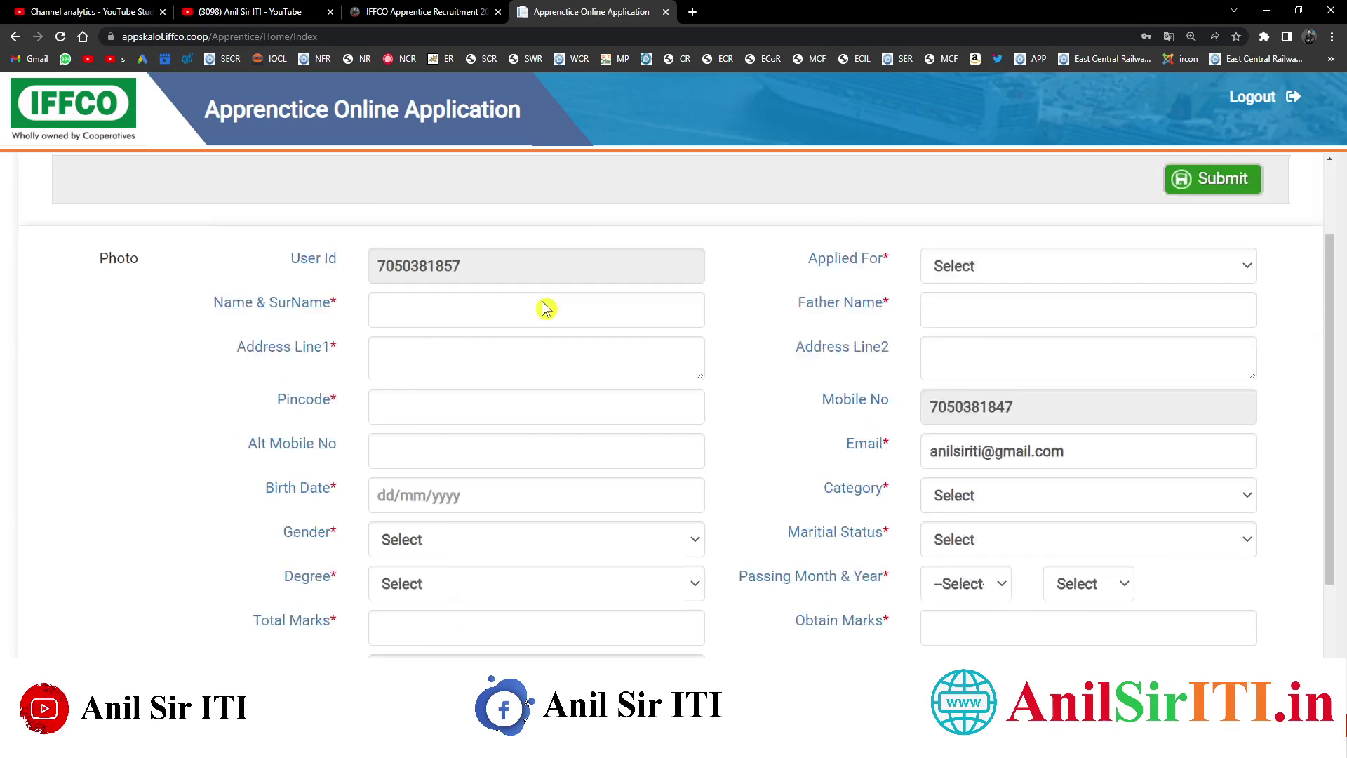
scroll(540, 330, "up", 5)
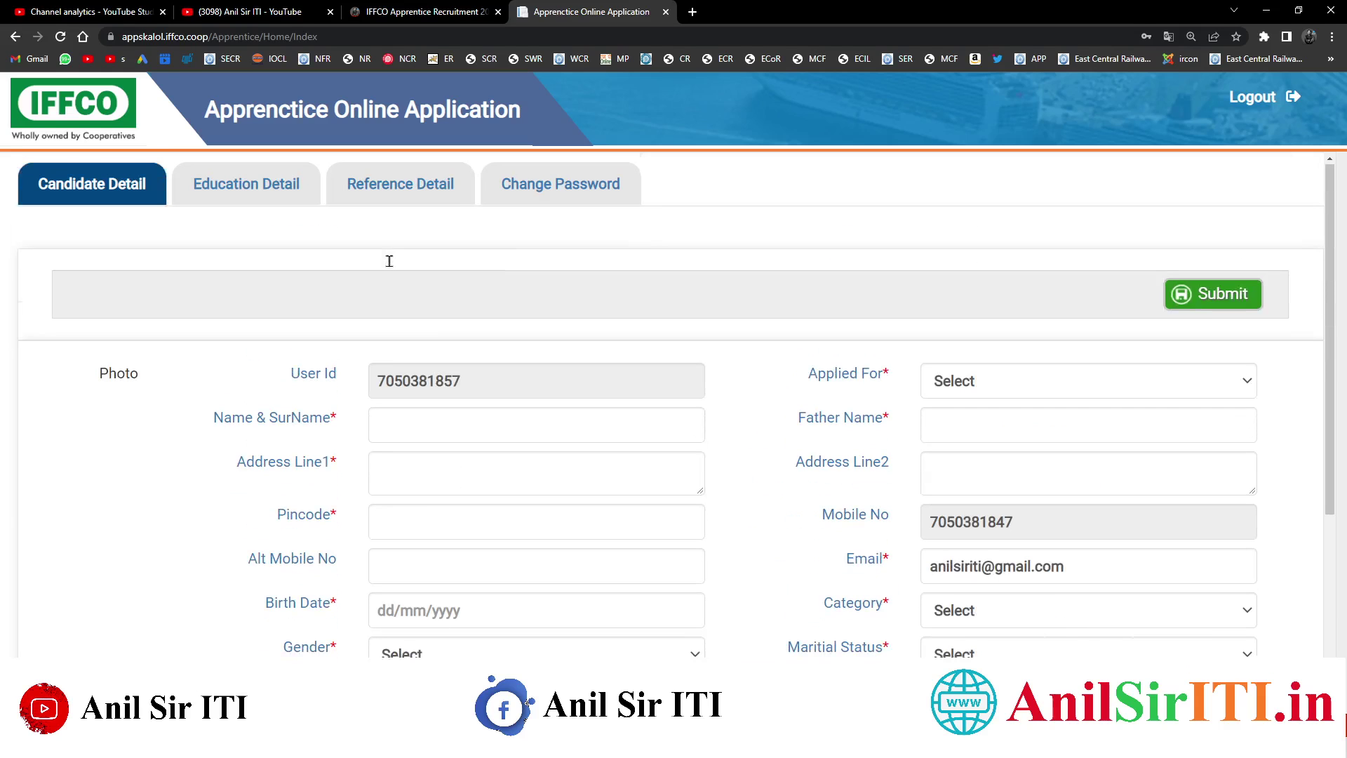
left_click(982, 386)
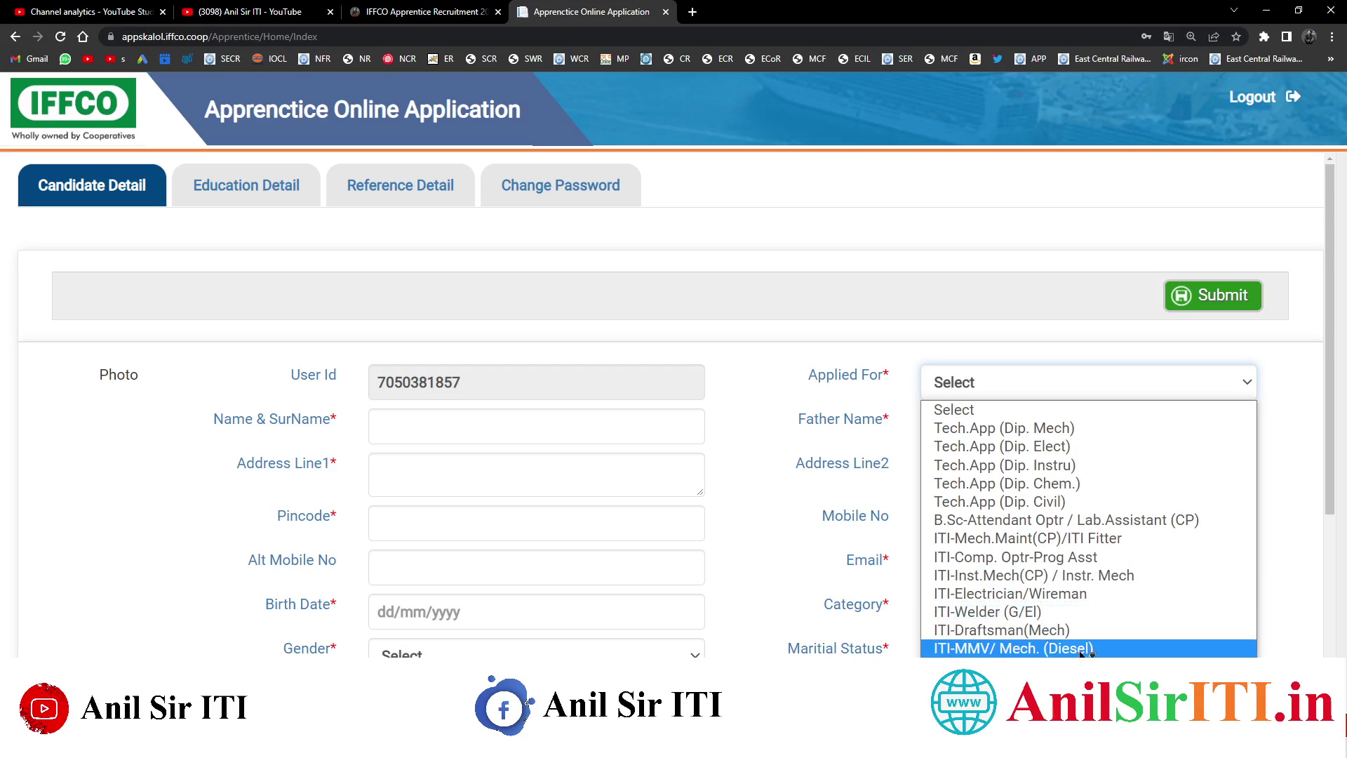
Step: Choose ITI-Electrician/Wireman as Applied For and step through the name and address fields
left_click(996, 594)
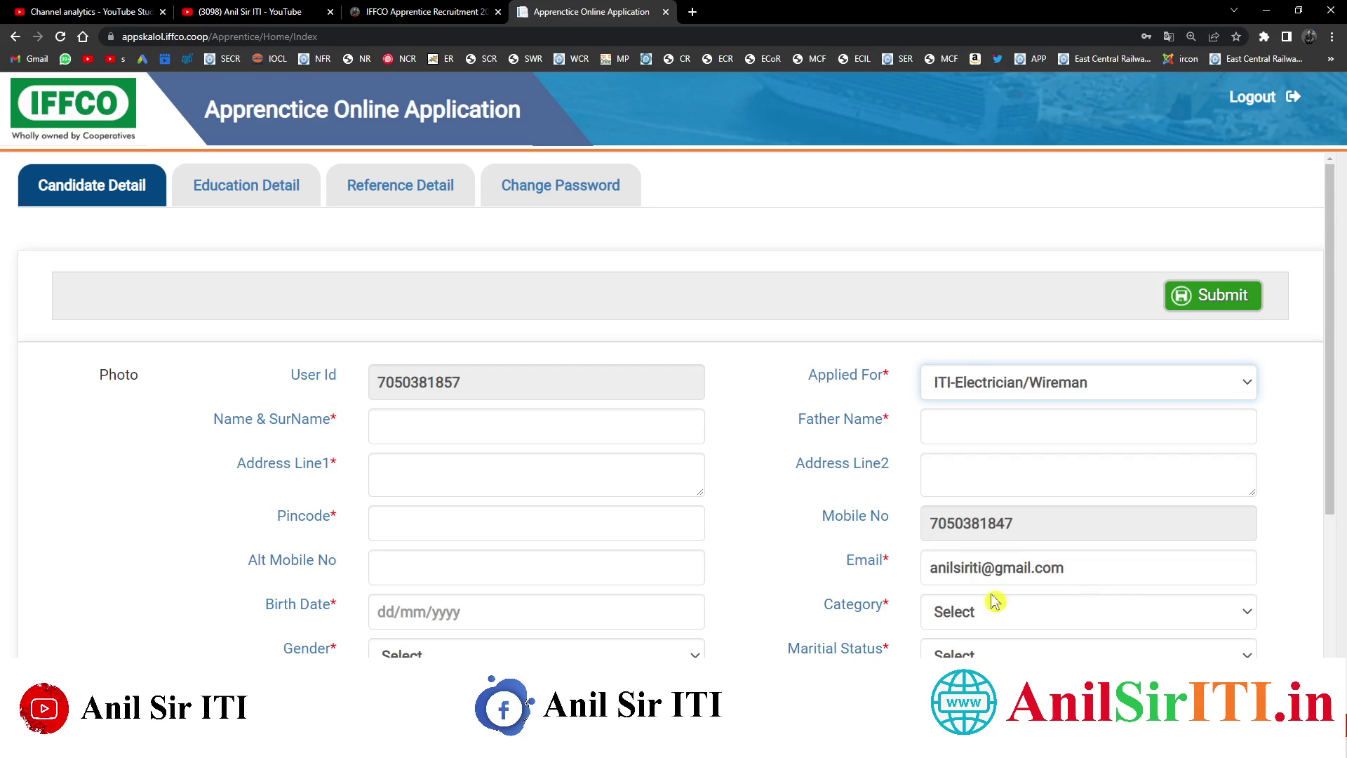
left_click(373, 422)
left_click(272, 459)
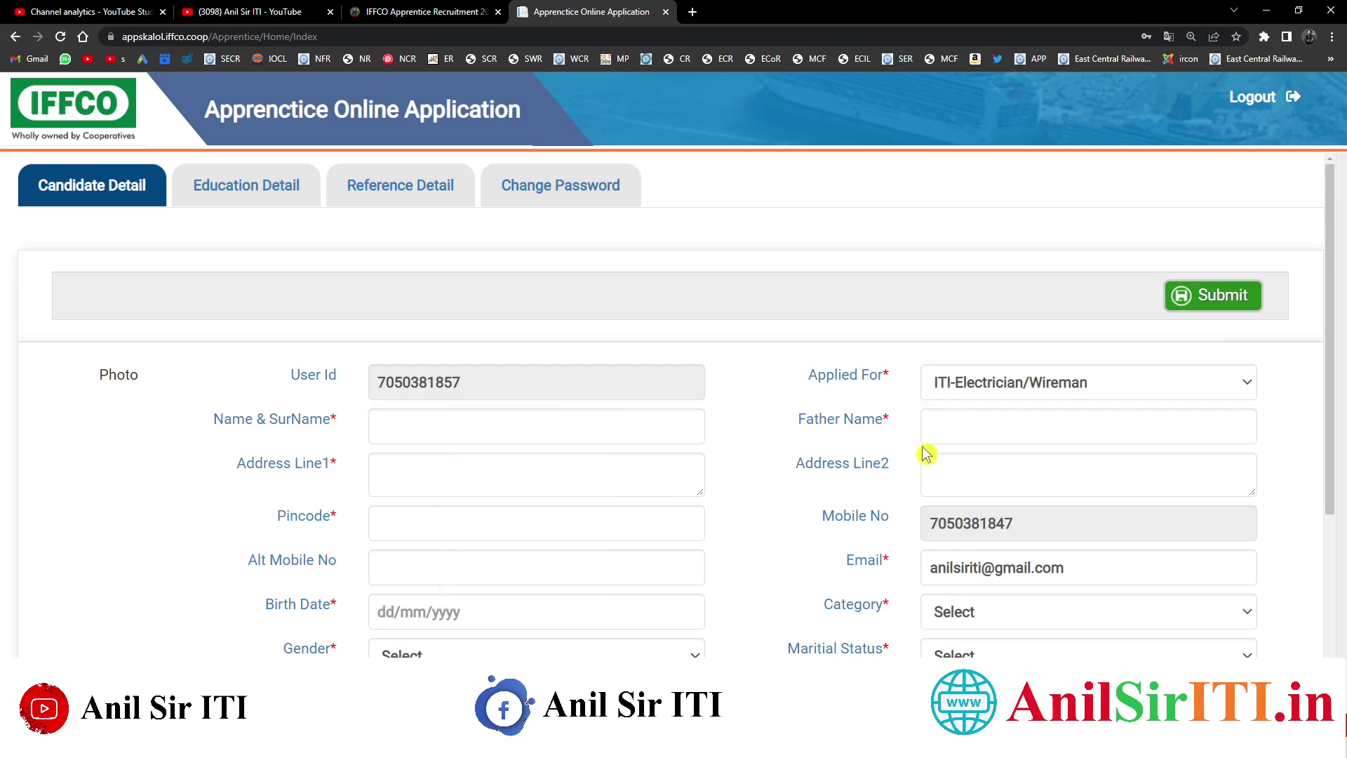
left_click(946, 432)
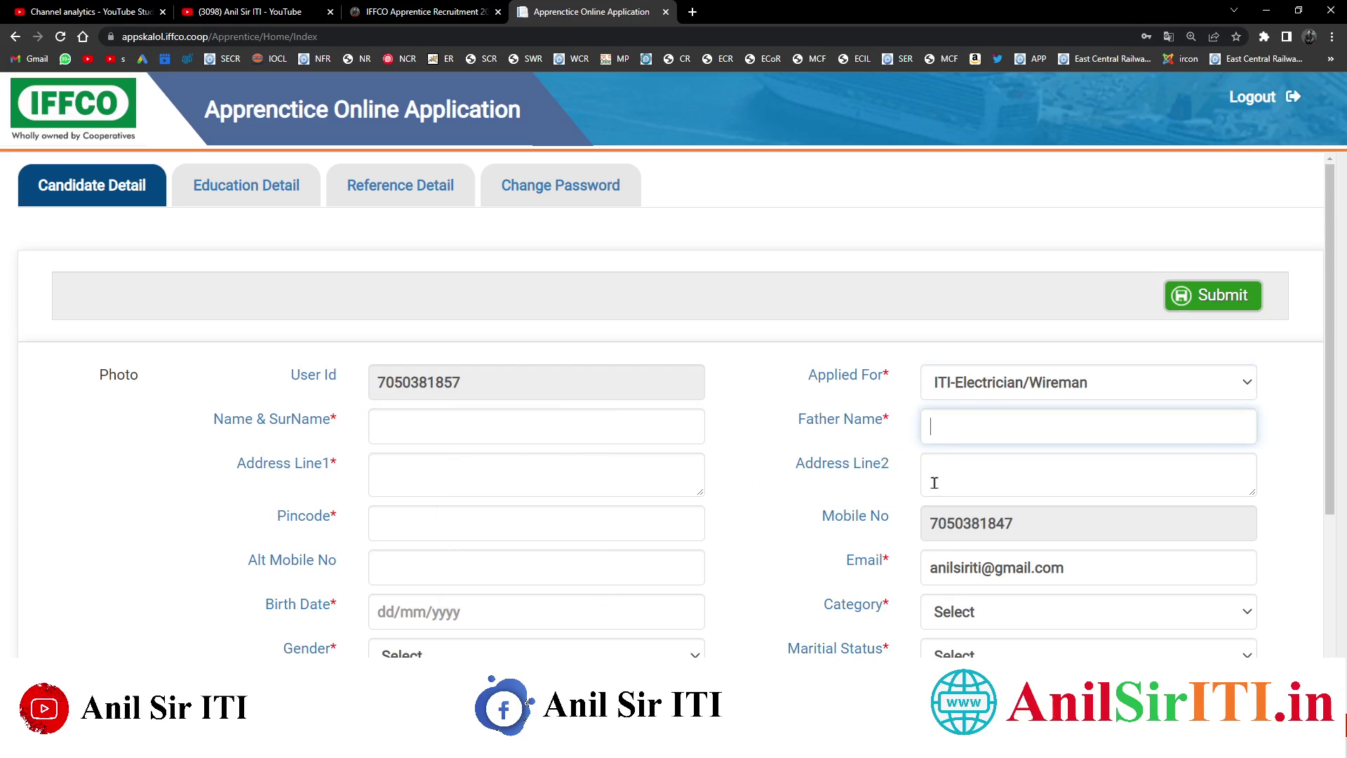
left_click(797, 421)
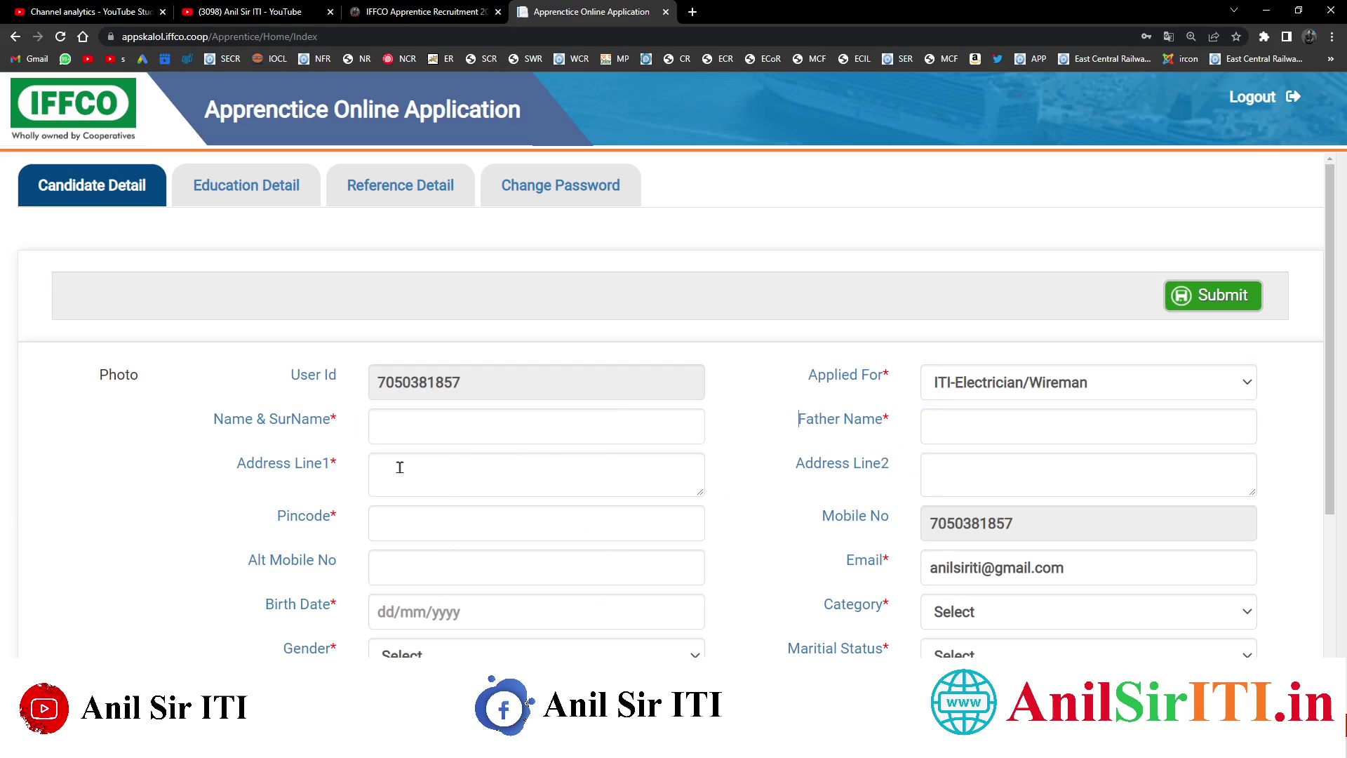
left_click(974, 473)
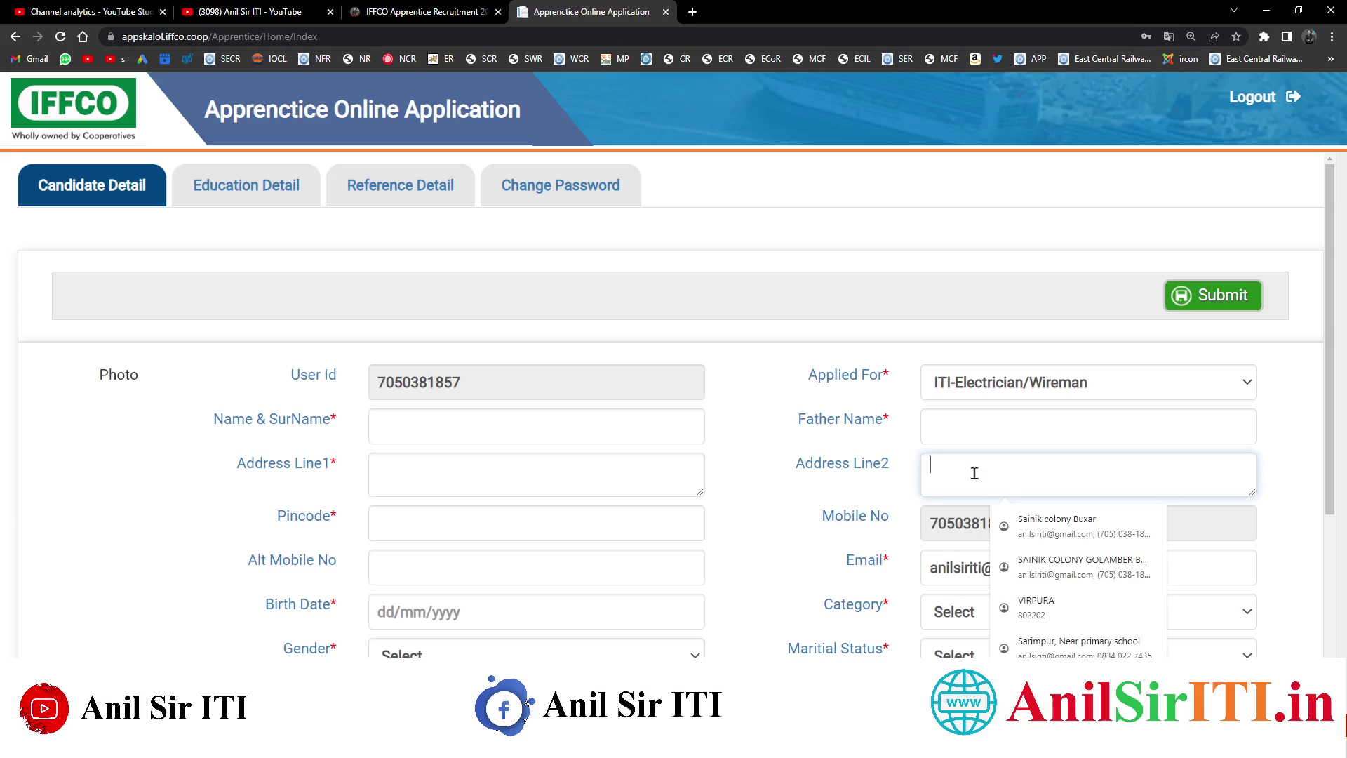
left_click(788, 494)
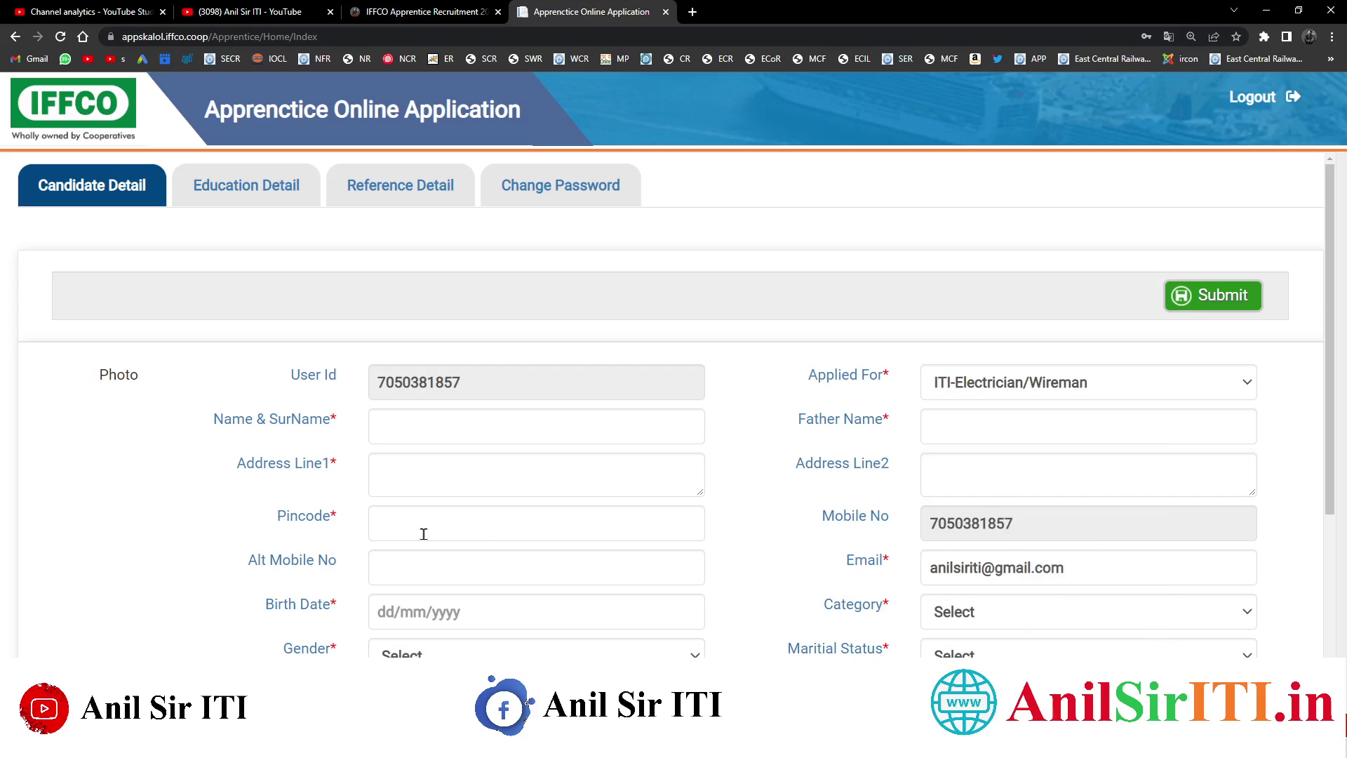
Step: Retype the @ in the Email field, leaving the address unchanged
scroll(424, 533, "down", 3)
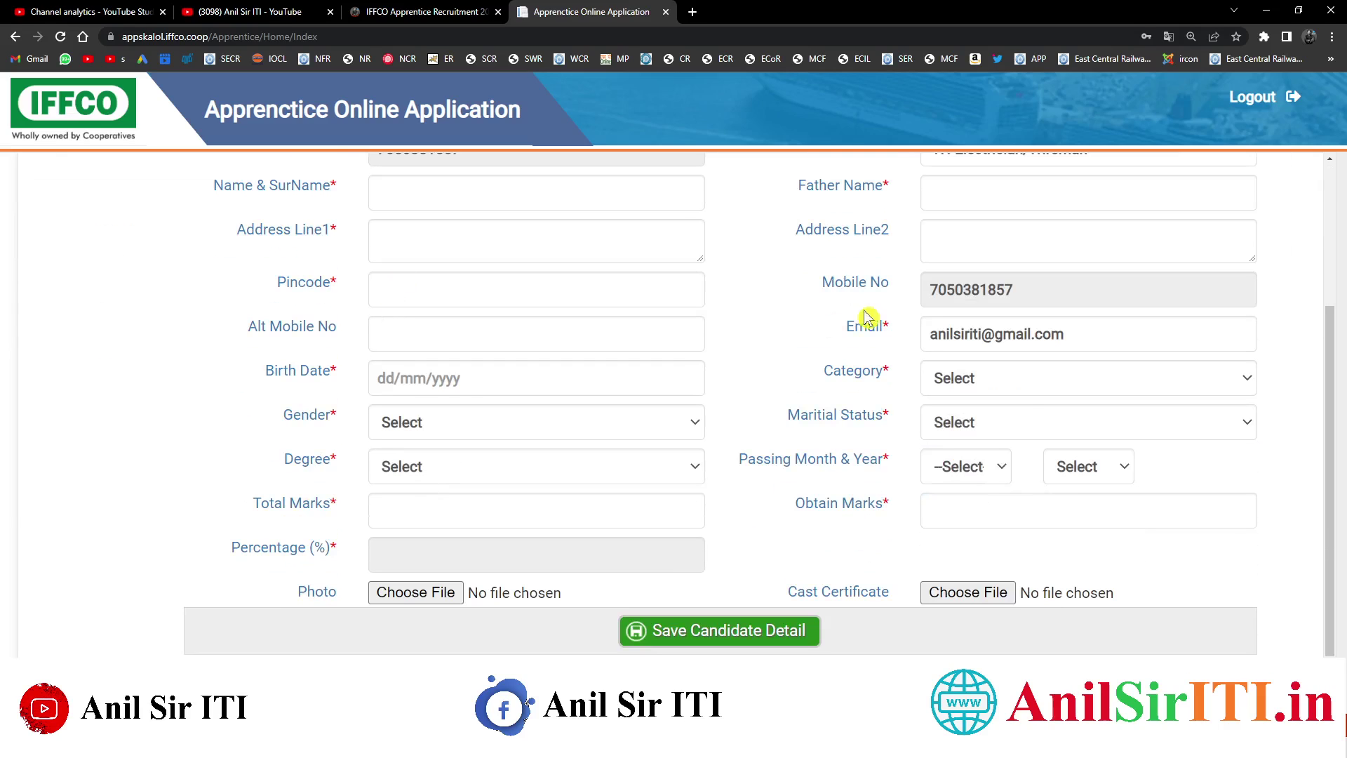
left_click(1000, 334)
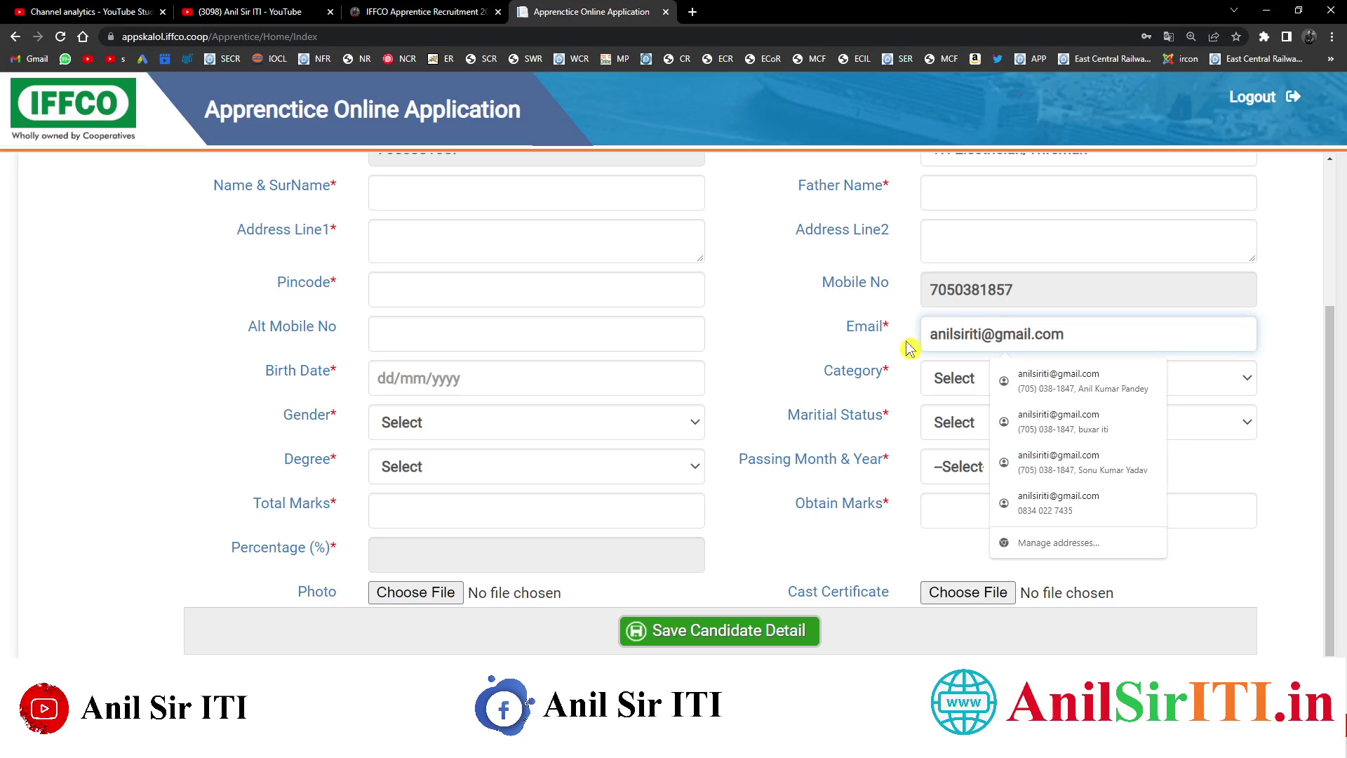
key("BackSpace")
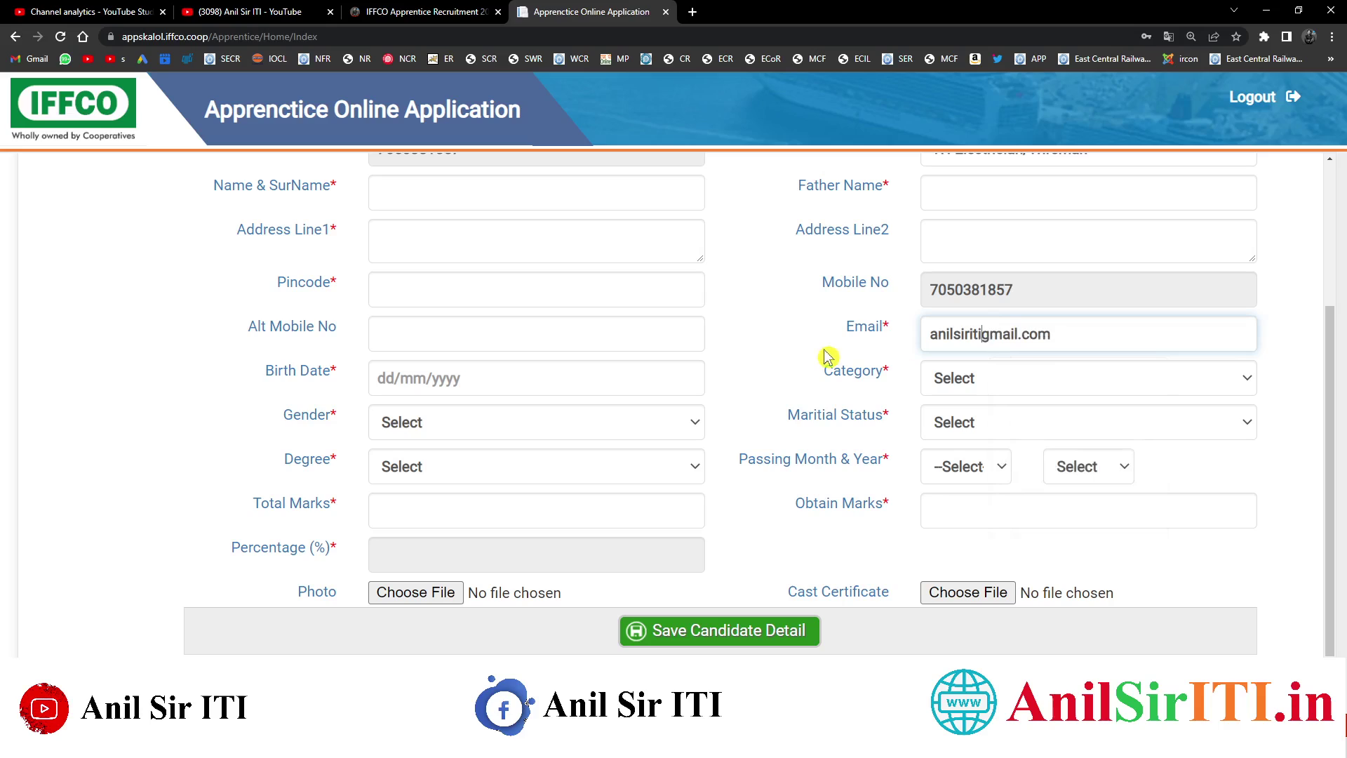
type("@")
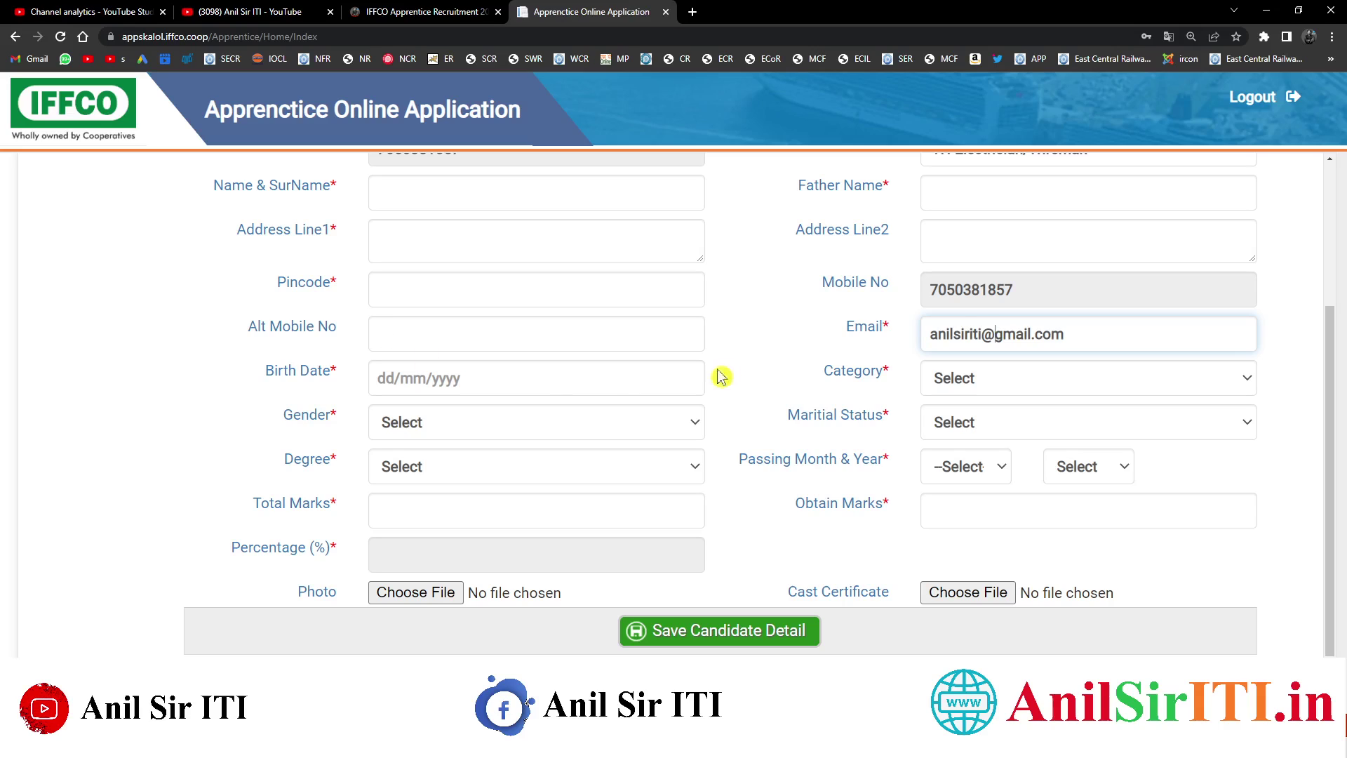
Step: Set gender to Male, leaving birth date, category and marital status unchanged
left_click(417, 382)
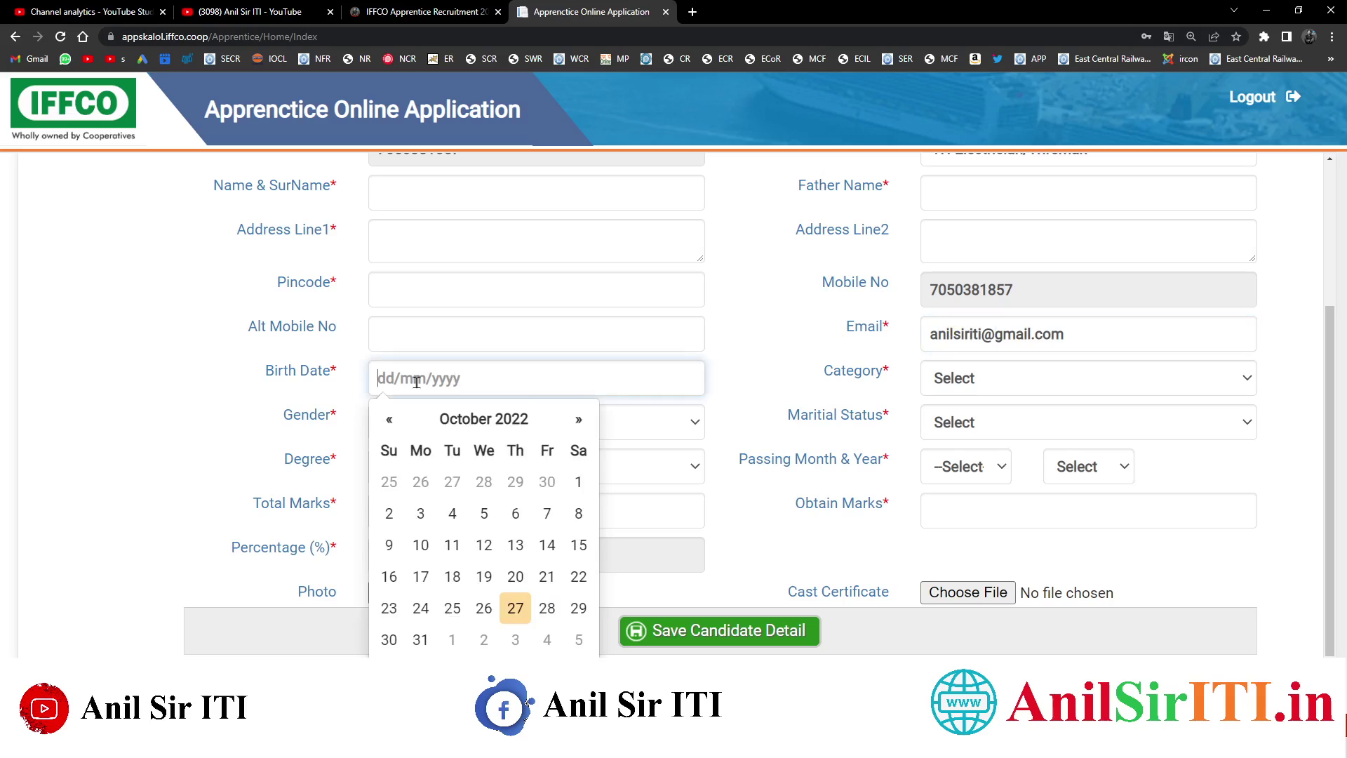
left_click(986, 374)
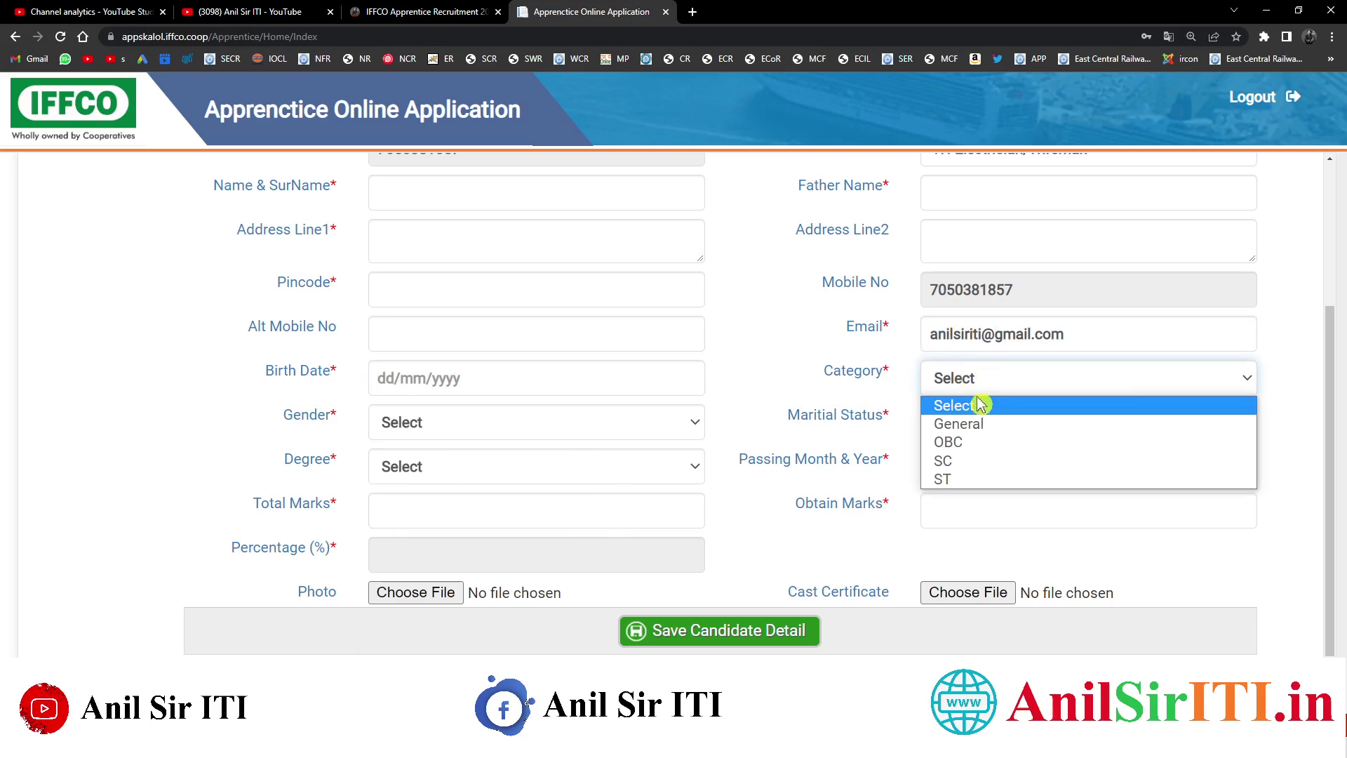
left_click(432, 429)
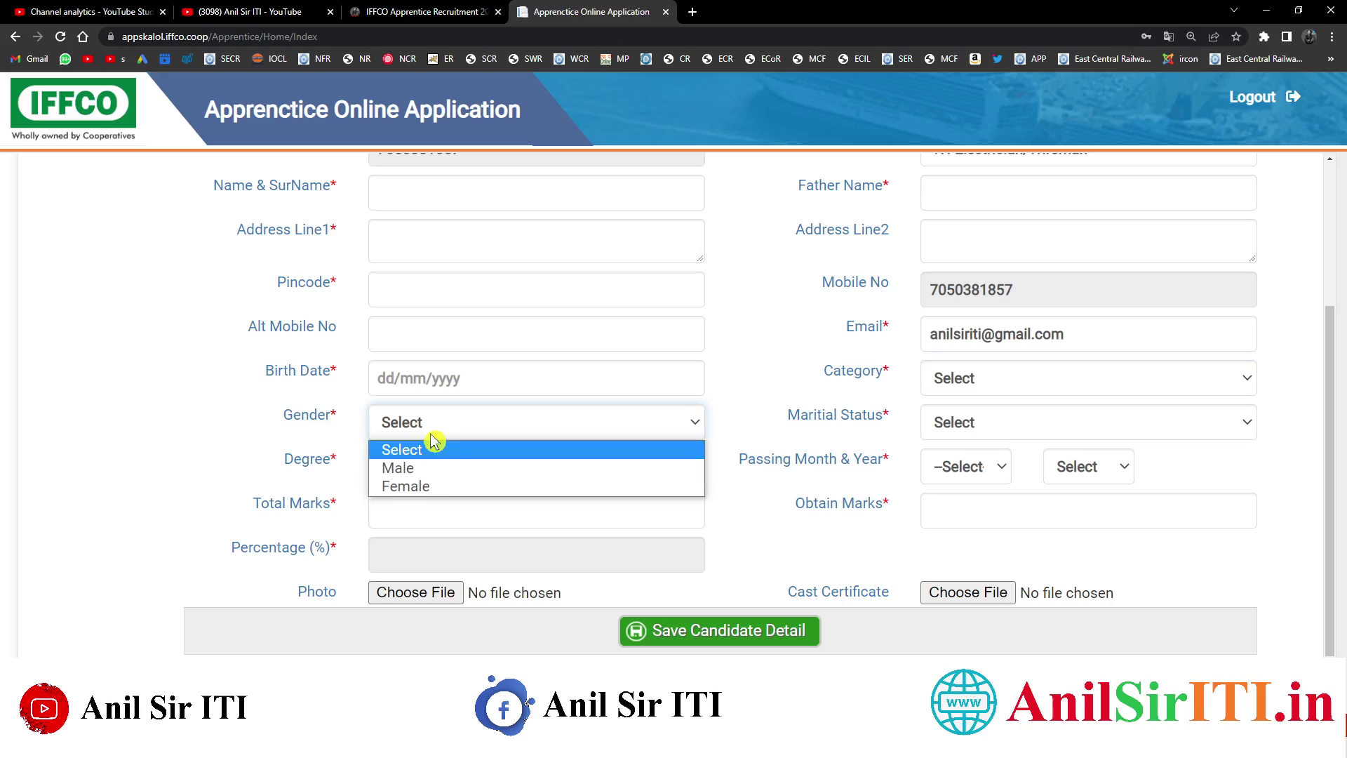
left_click(451, 467)
left_click(940, 430)
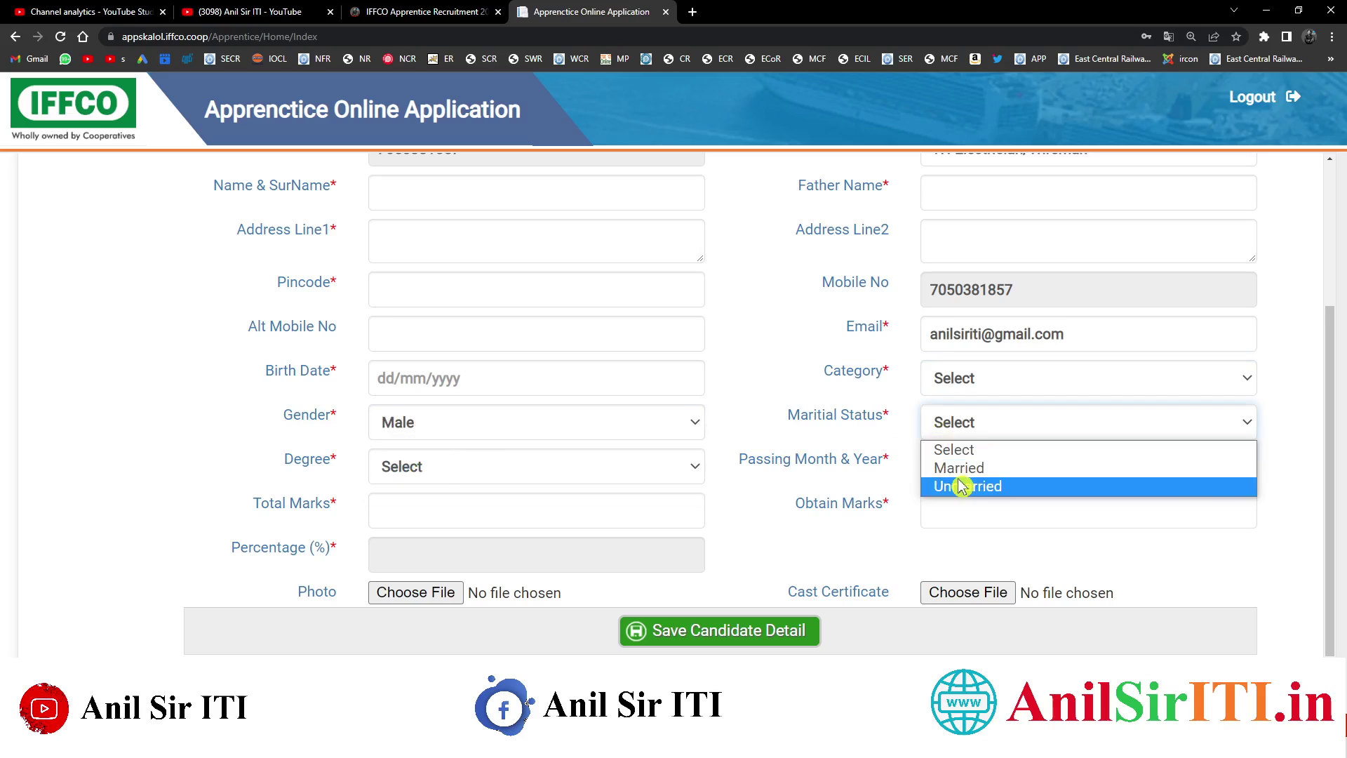
left_click(794, 449)
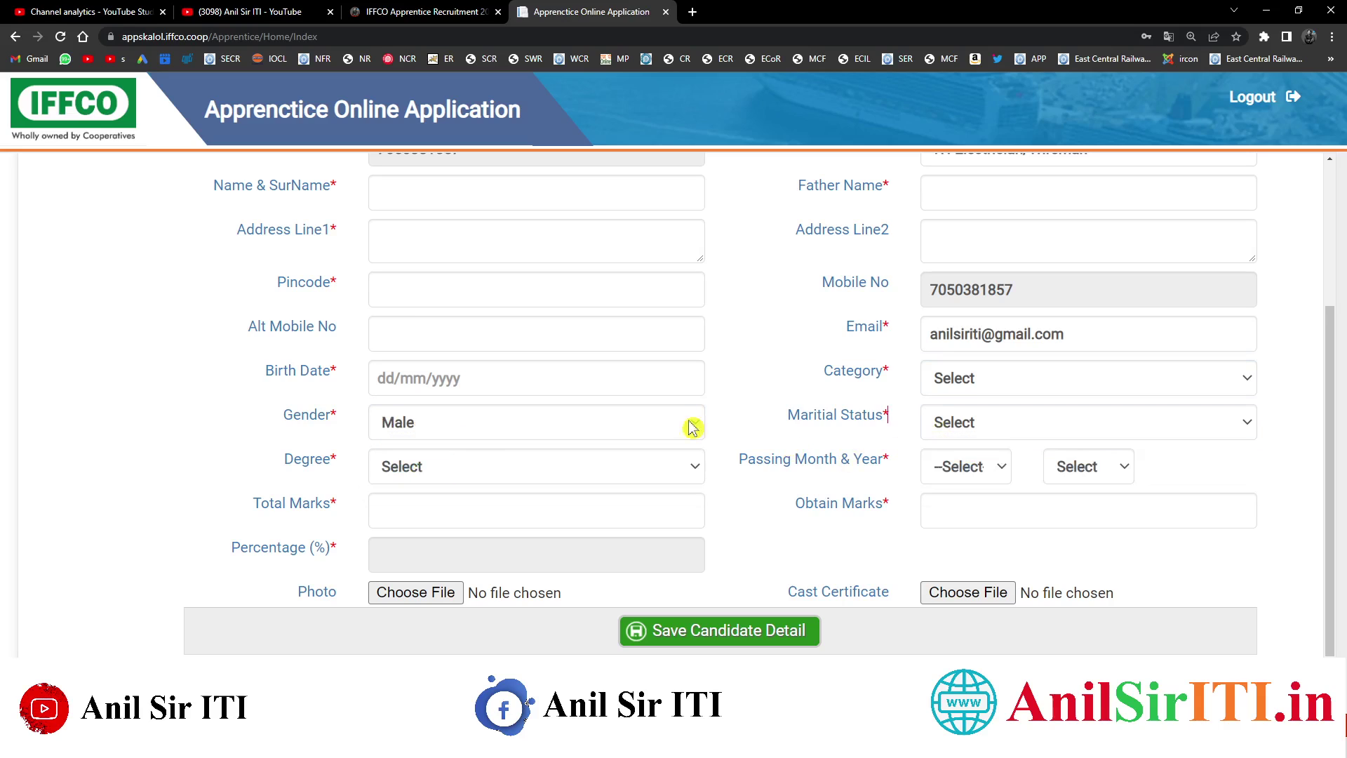
Step: Set the degree to I.T.I with passing month August and year 2021
left_click(384, 477)
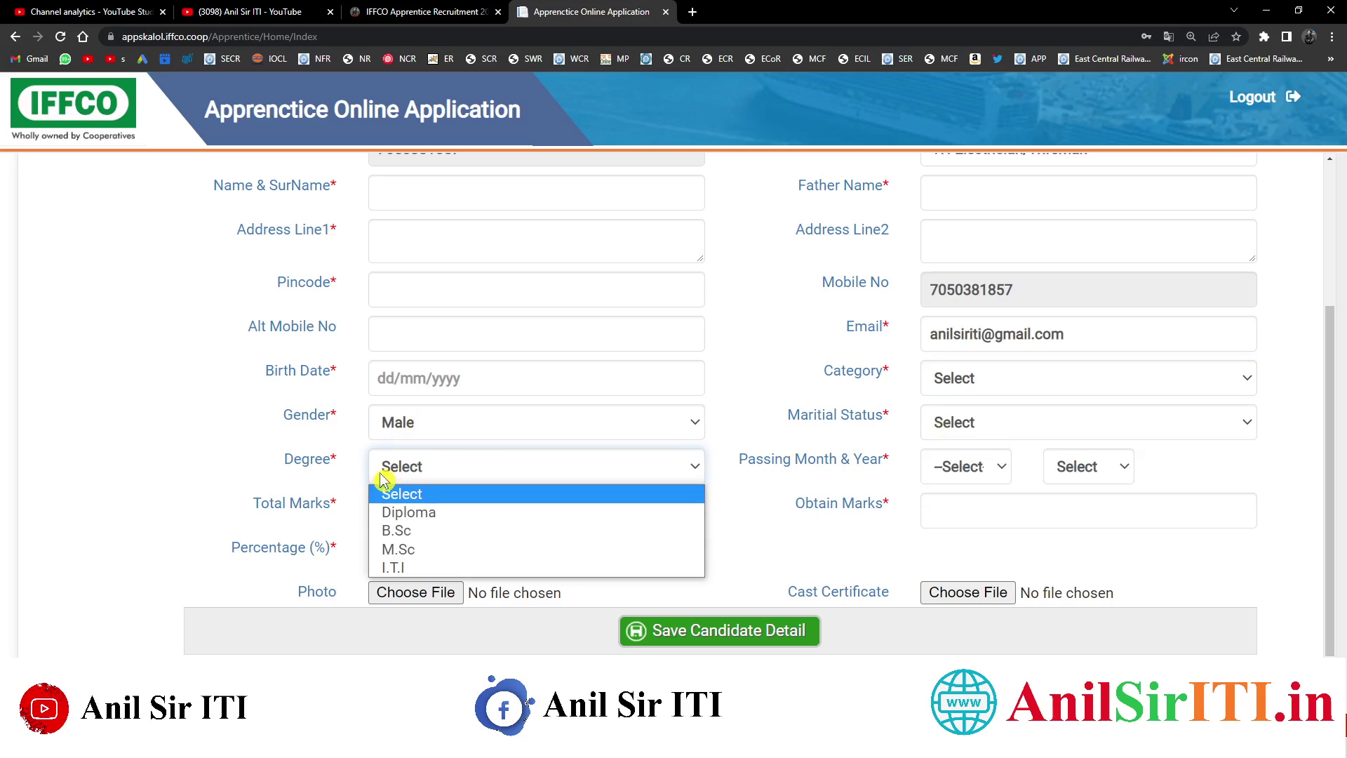
left_click(421, 569)
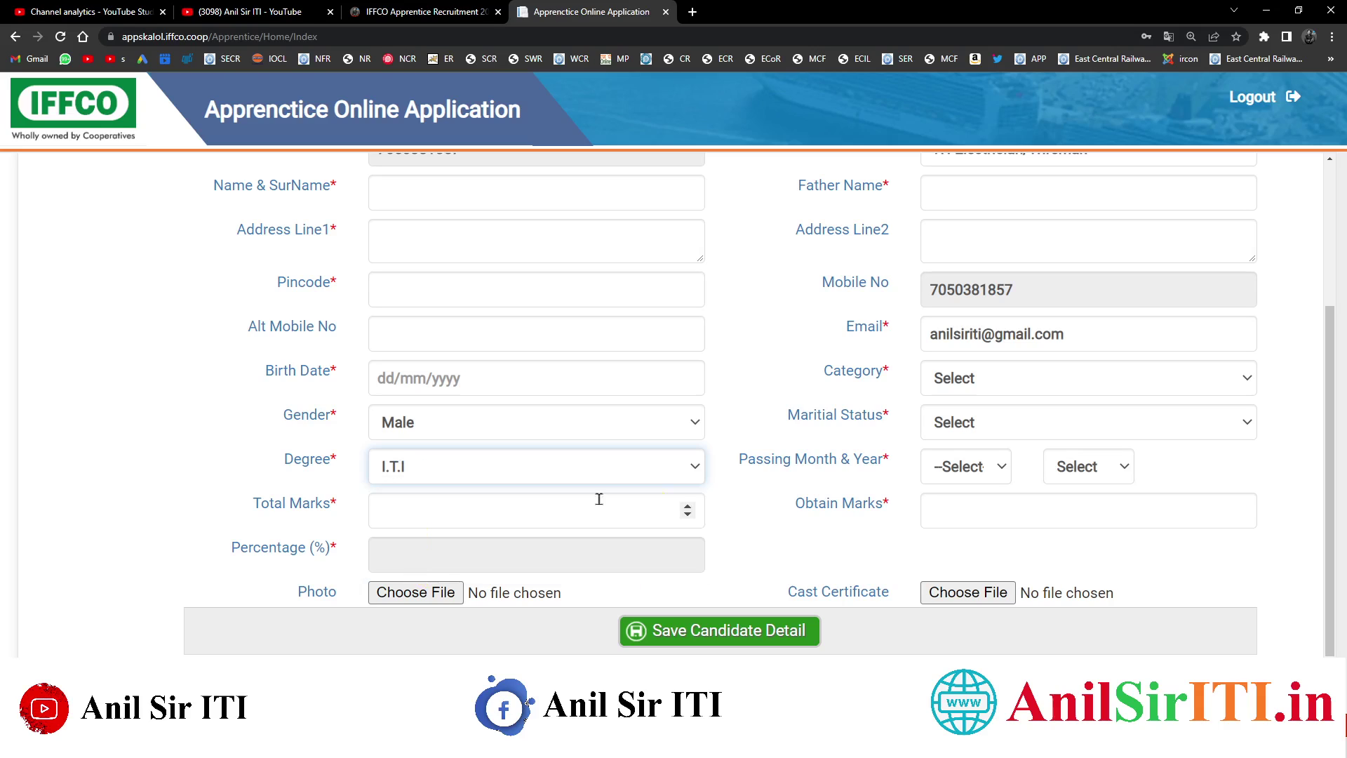
left_click(981, 478)
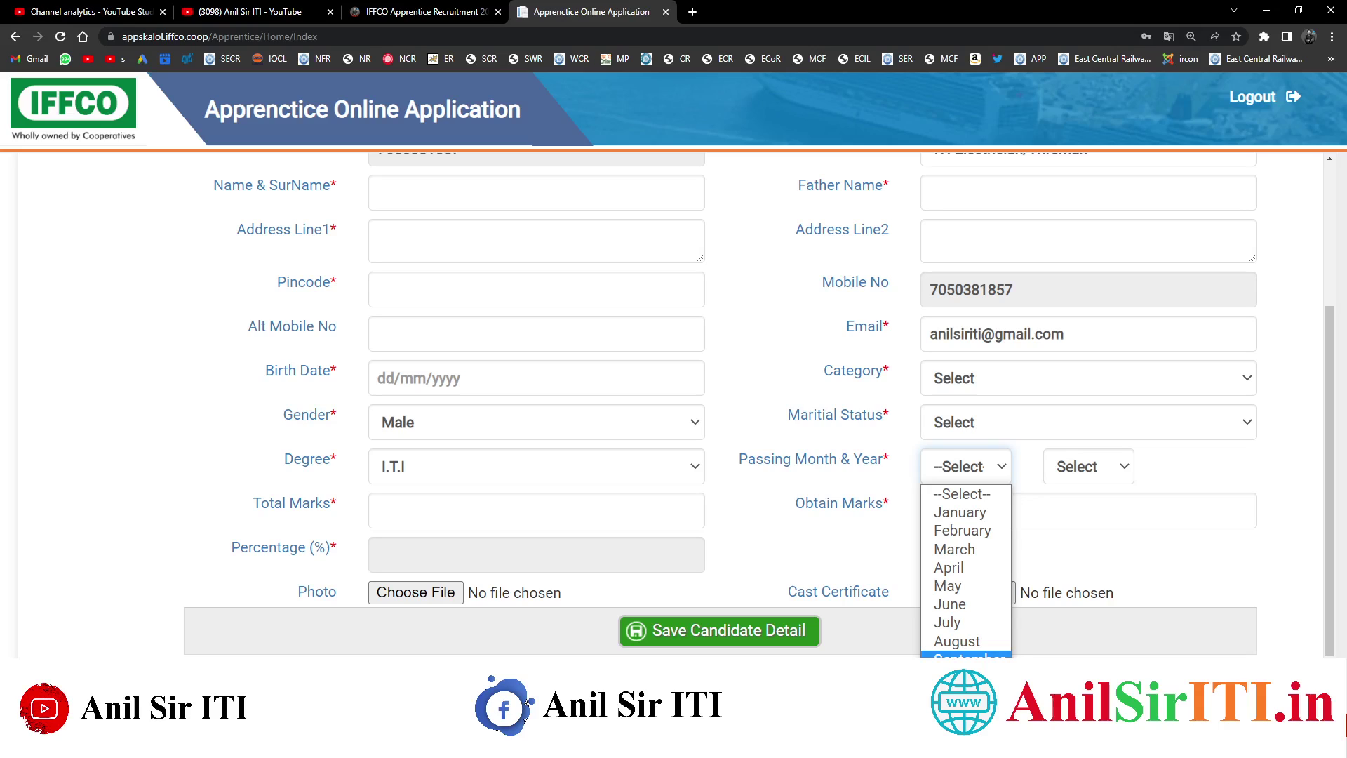
left_click(968, 641)
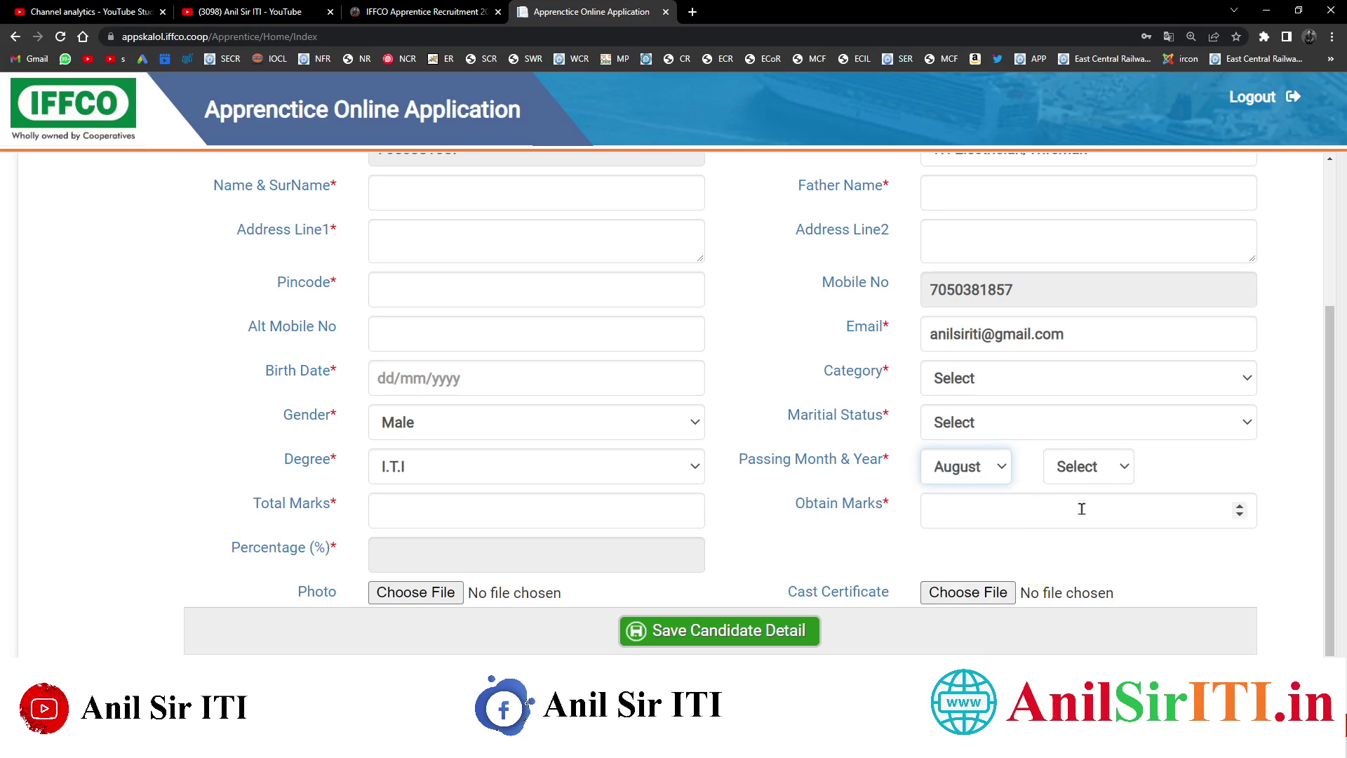
left_click(1104, 480)
left_click(1104, 532)
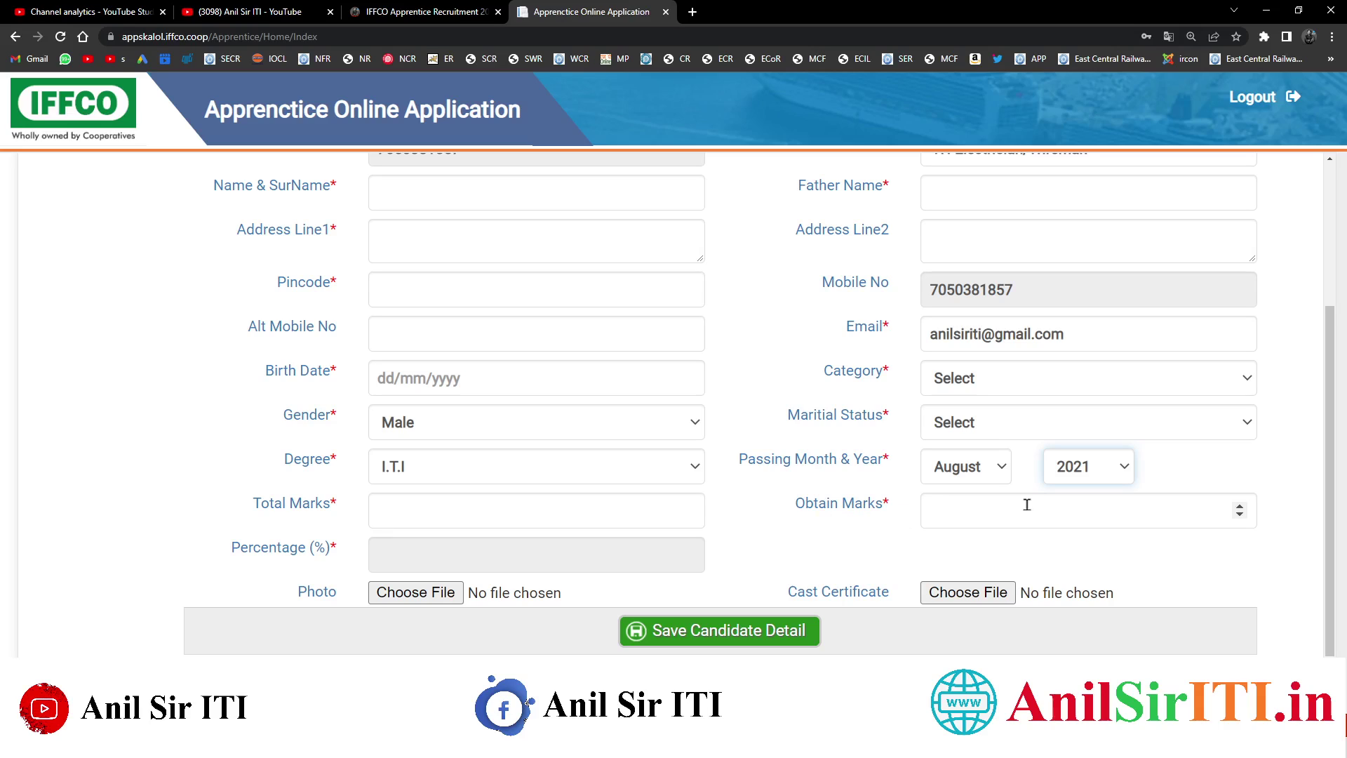
left_click(514, 523)
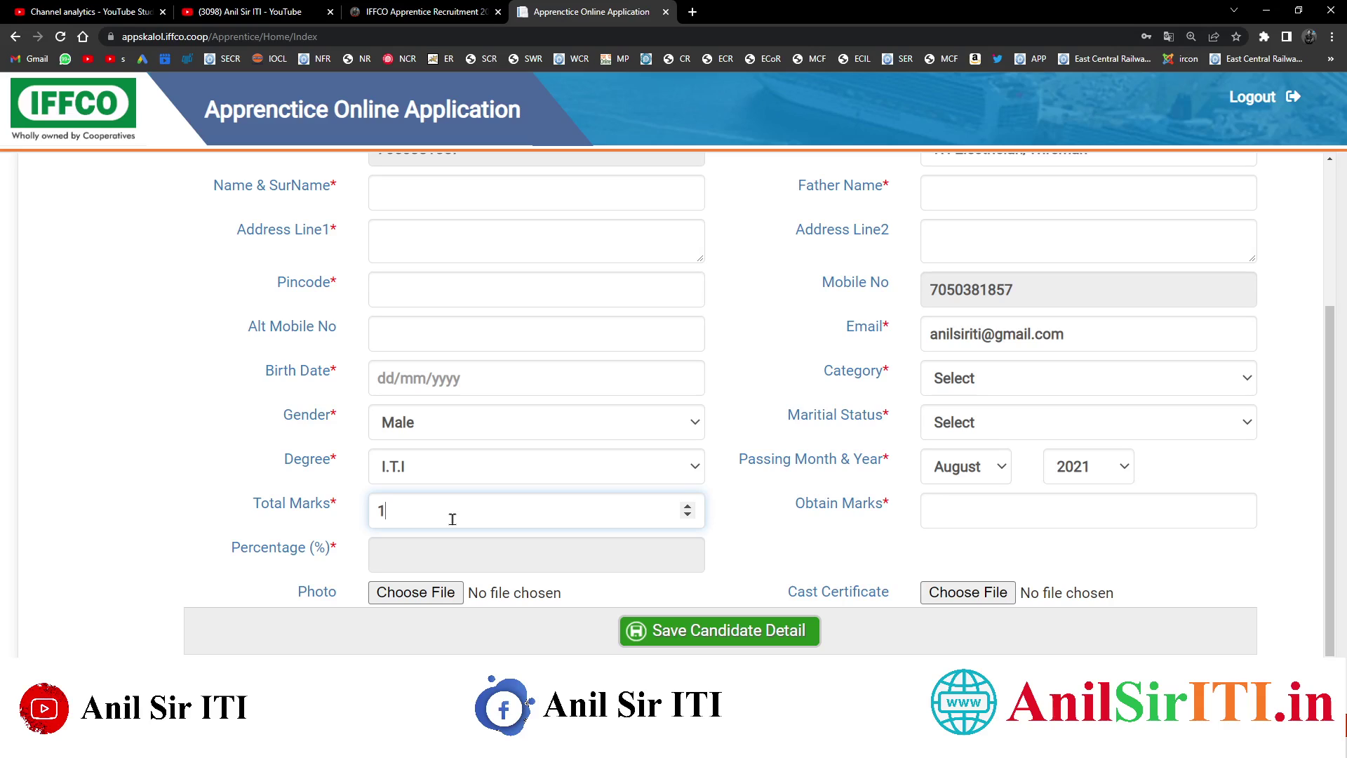
Step: Enter Total Marks 1400 and Obtain Marks 1000
type("1400")
left_click(1030, 509)
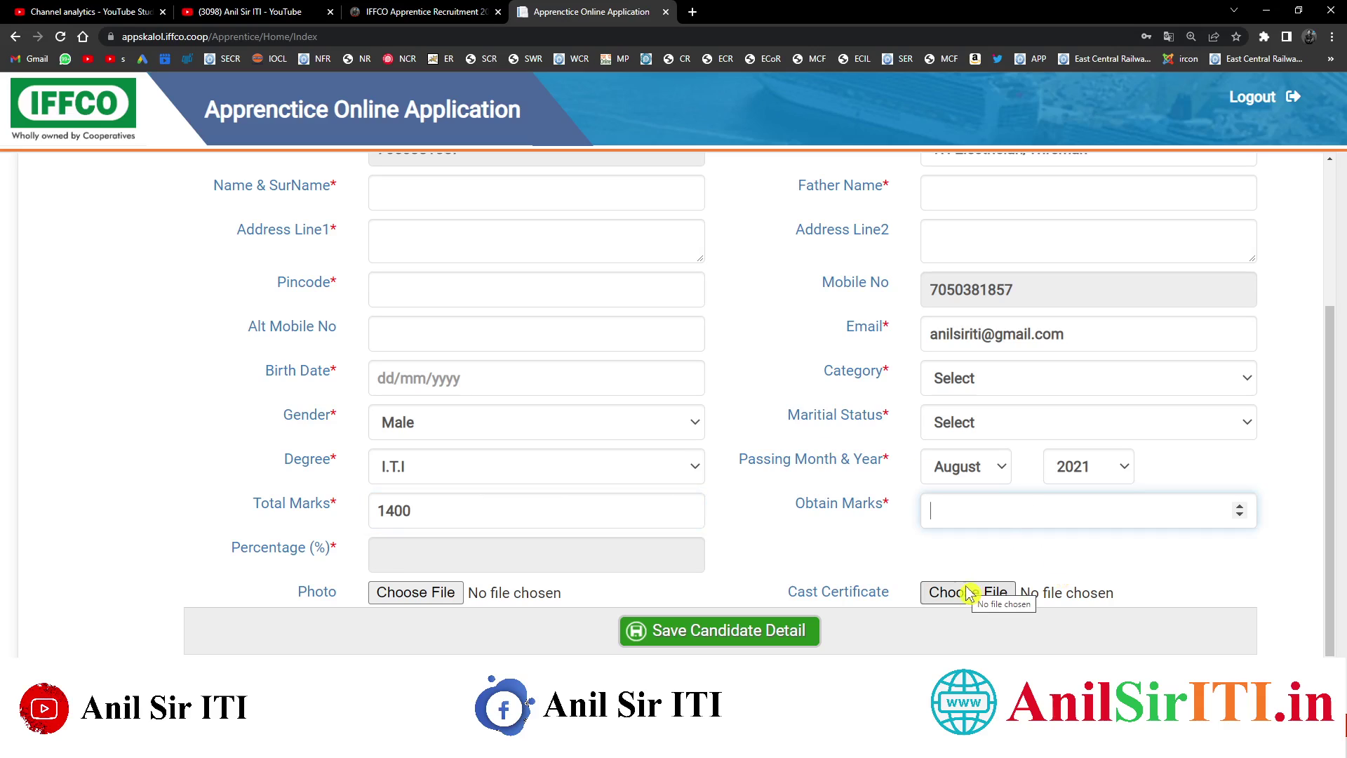
type("1000")
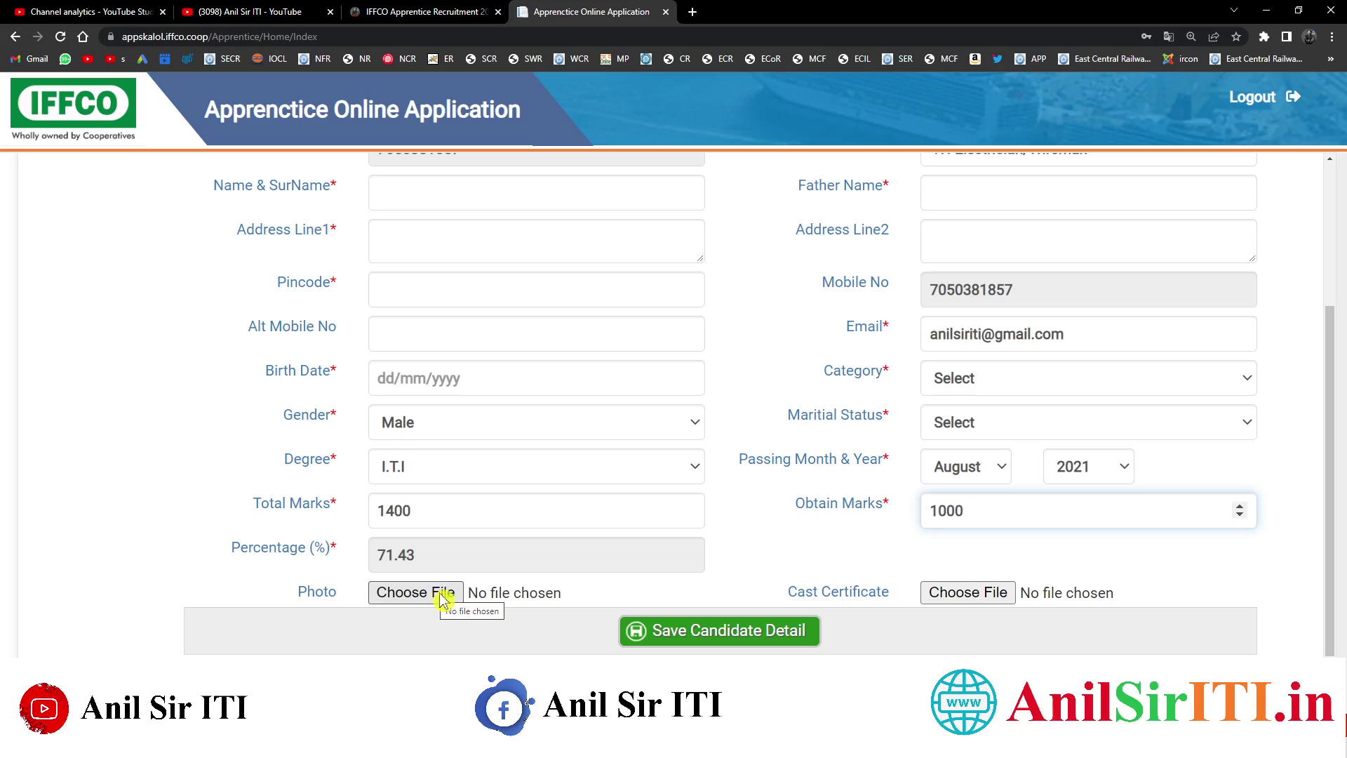
Step: Save the candidate details and move to the Education Detail section
scroll(969, 589, "down", 1)
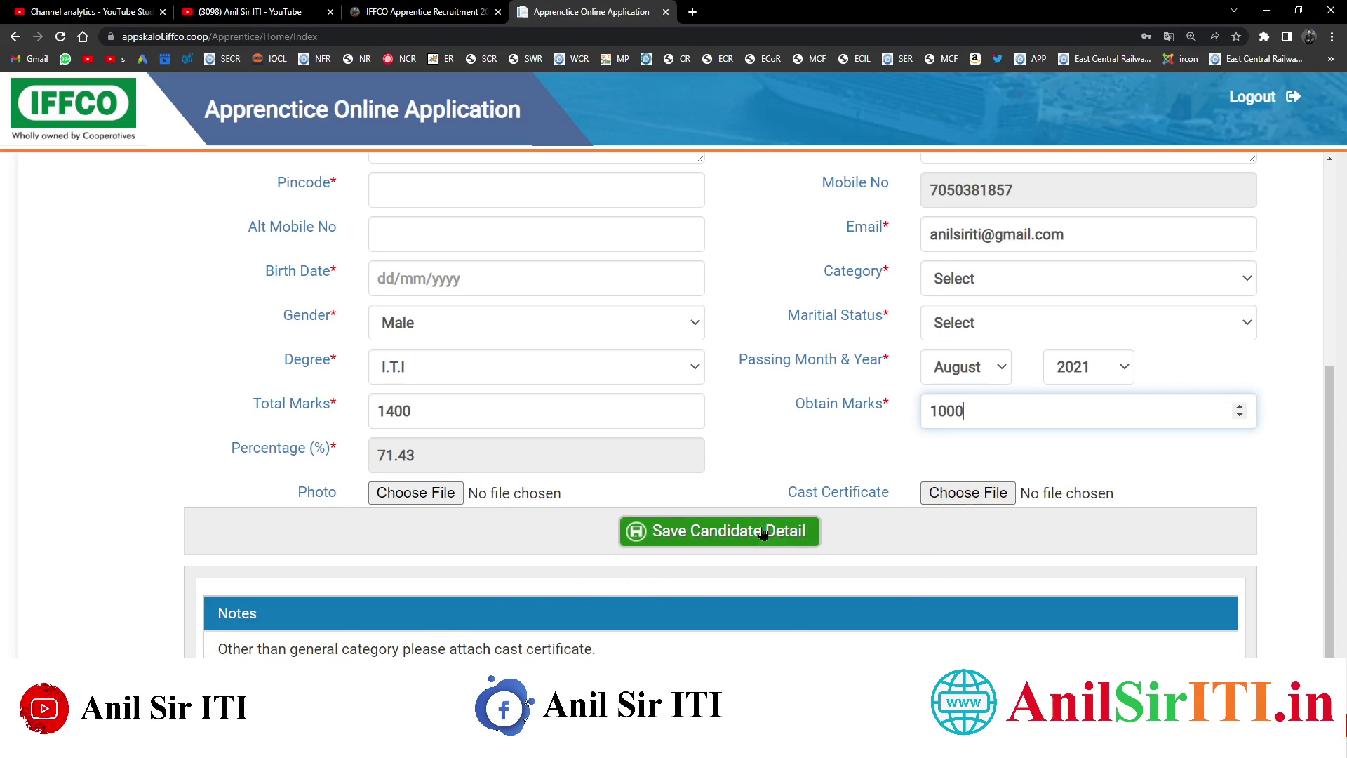
scroll(879, 506, "up", 3)
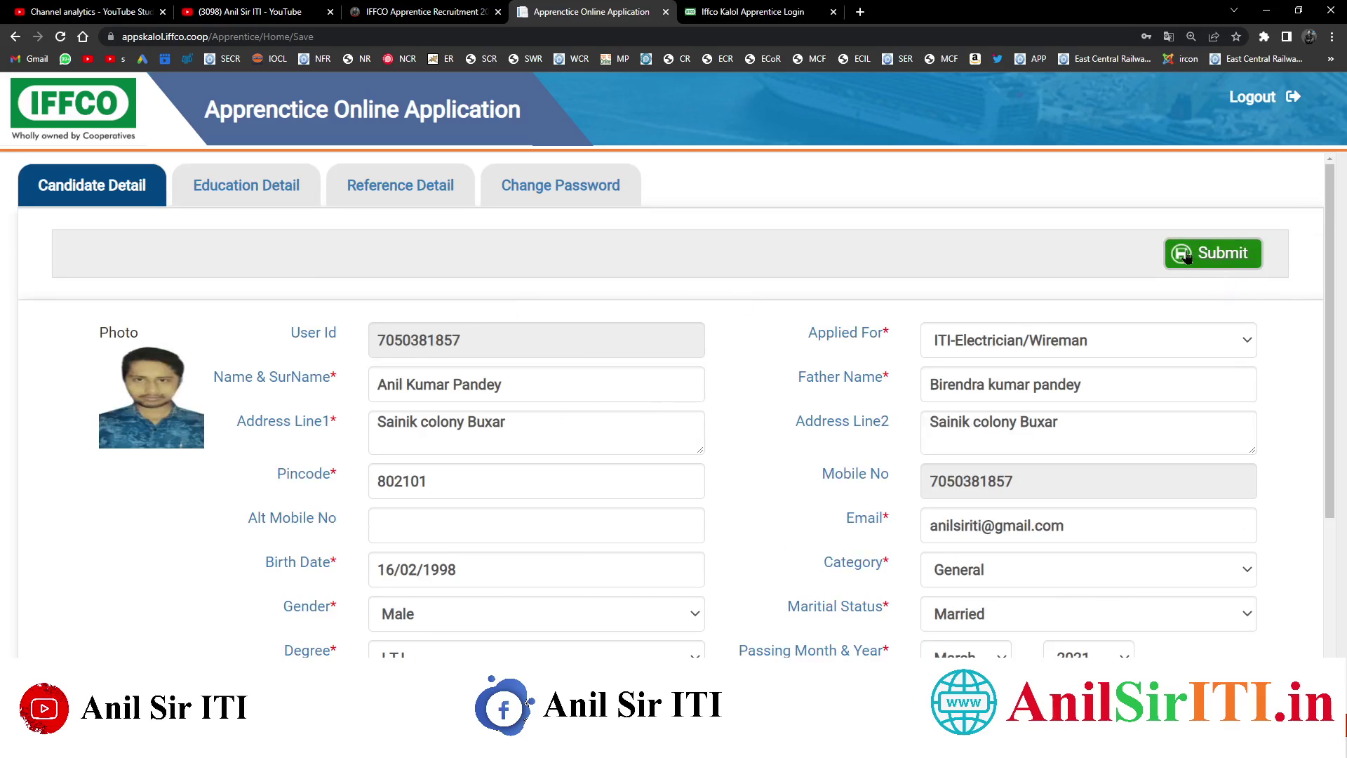
scroll(742, 274, "down", 4)
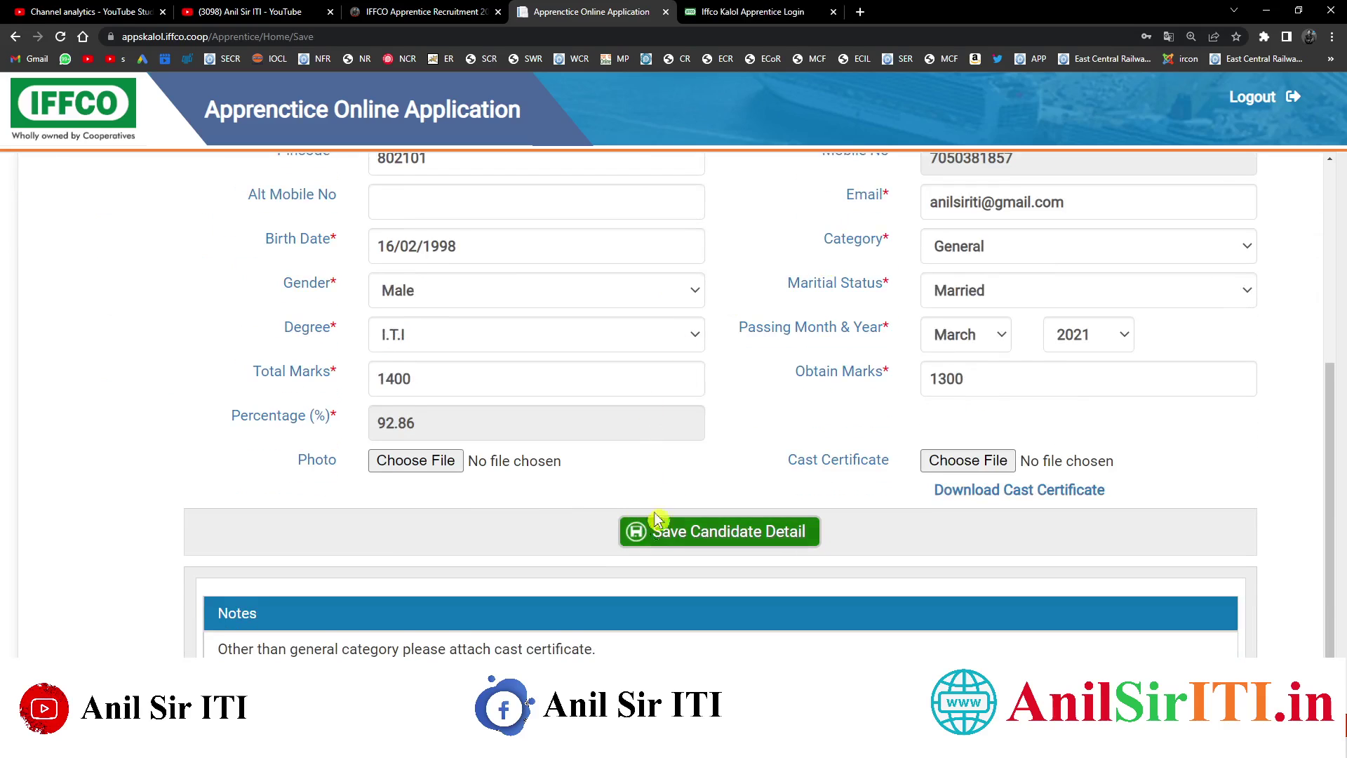
left_click(723, 532)
scroll(414, 337, "up", 3)
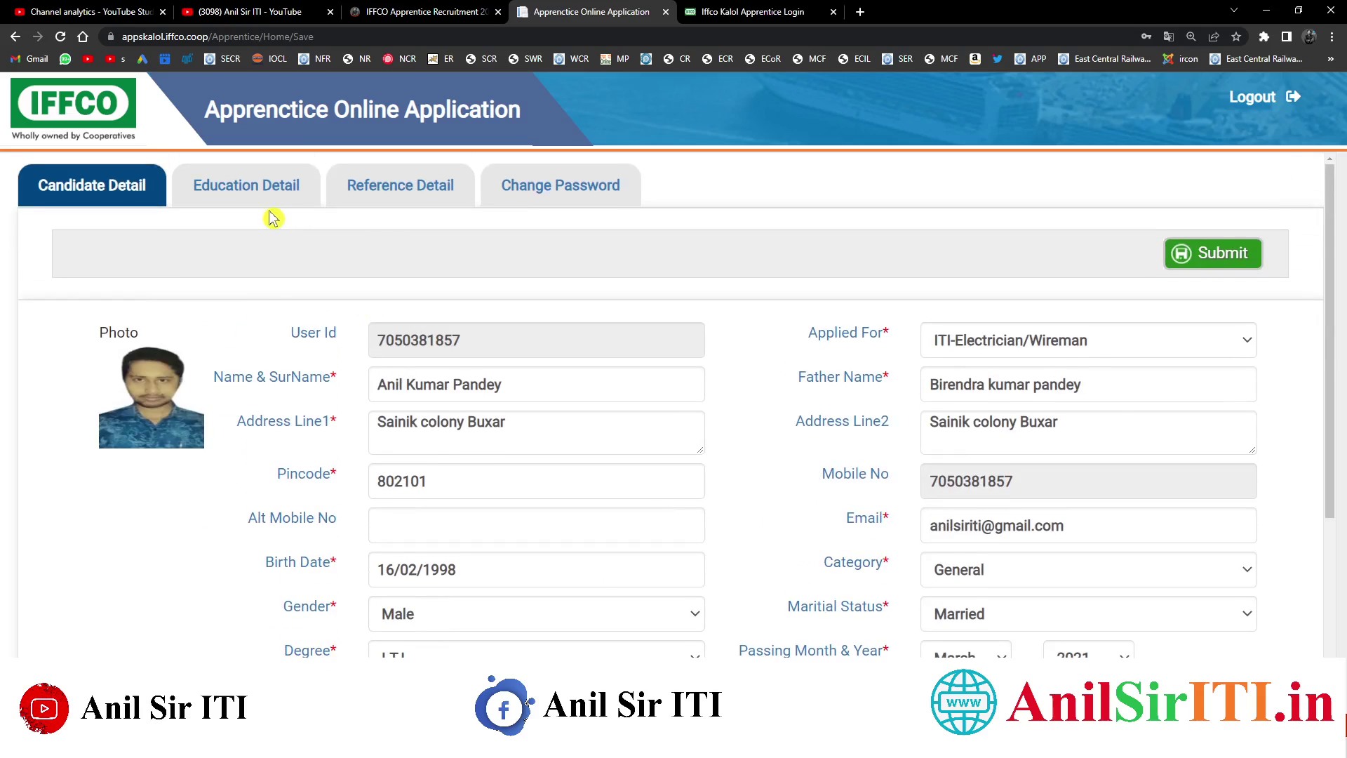
left_click(229, 205)
Step: Add a new education entry with Examination set to SSC
left_click(1158, 338)
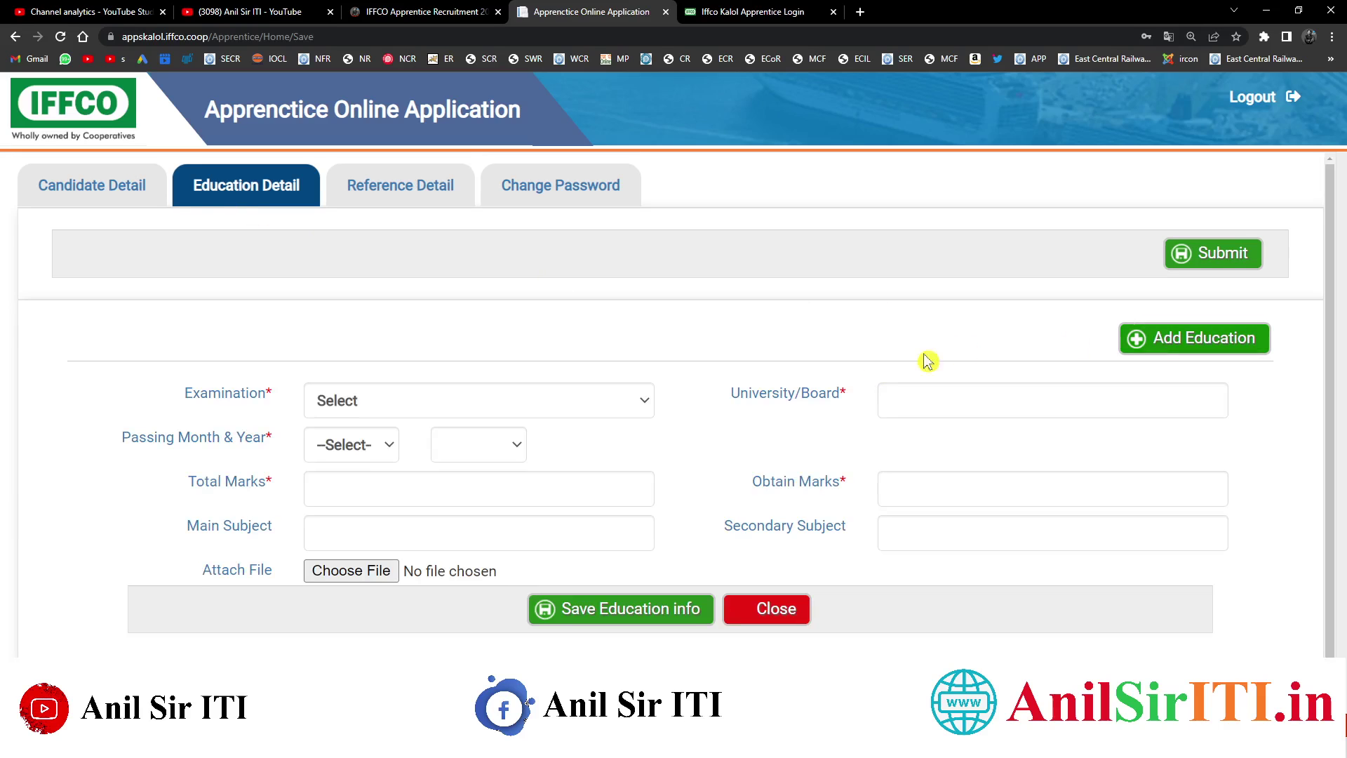
scroll(323, 393, "down", 1)
left_click(351, 340)
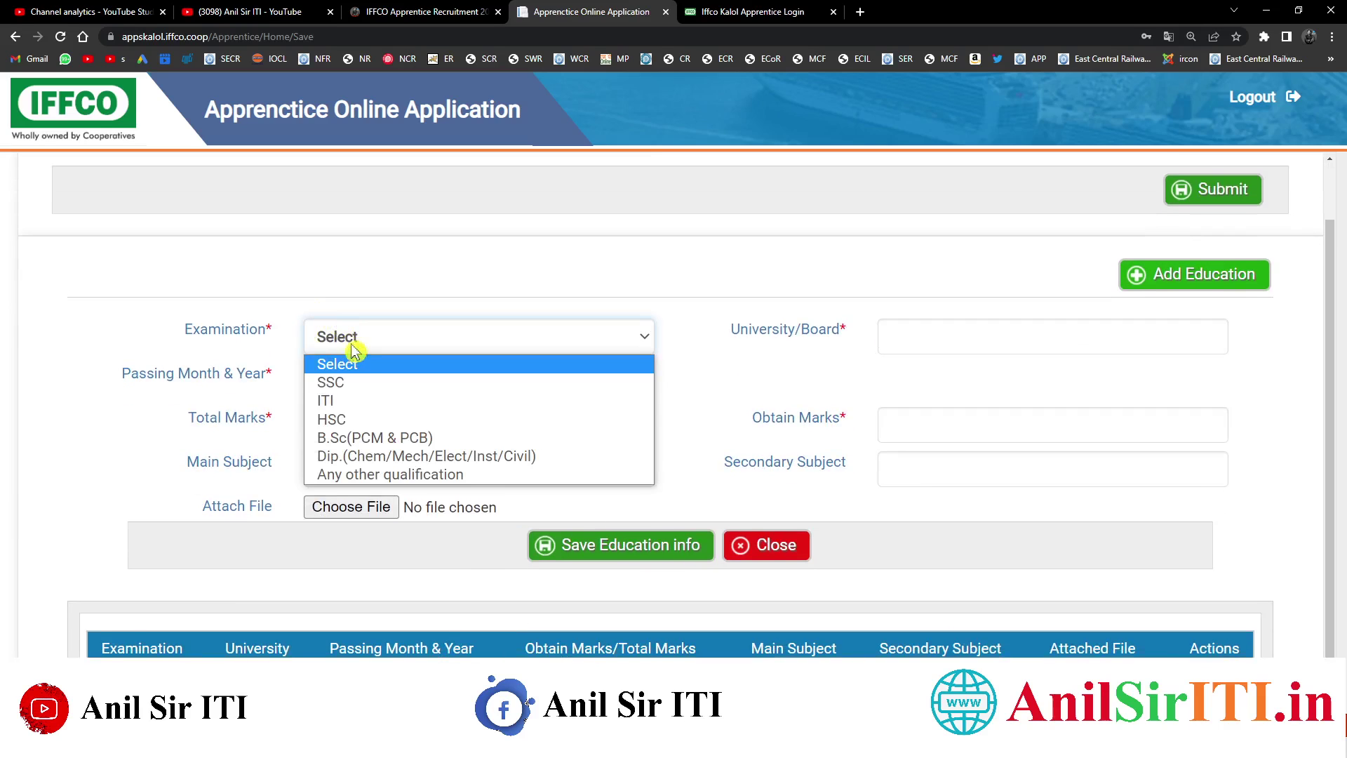
left_click(370, 384)
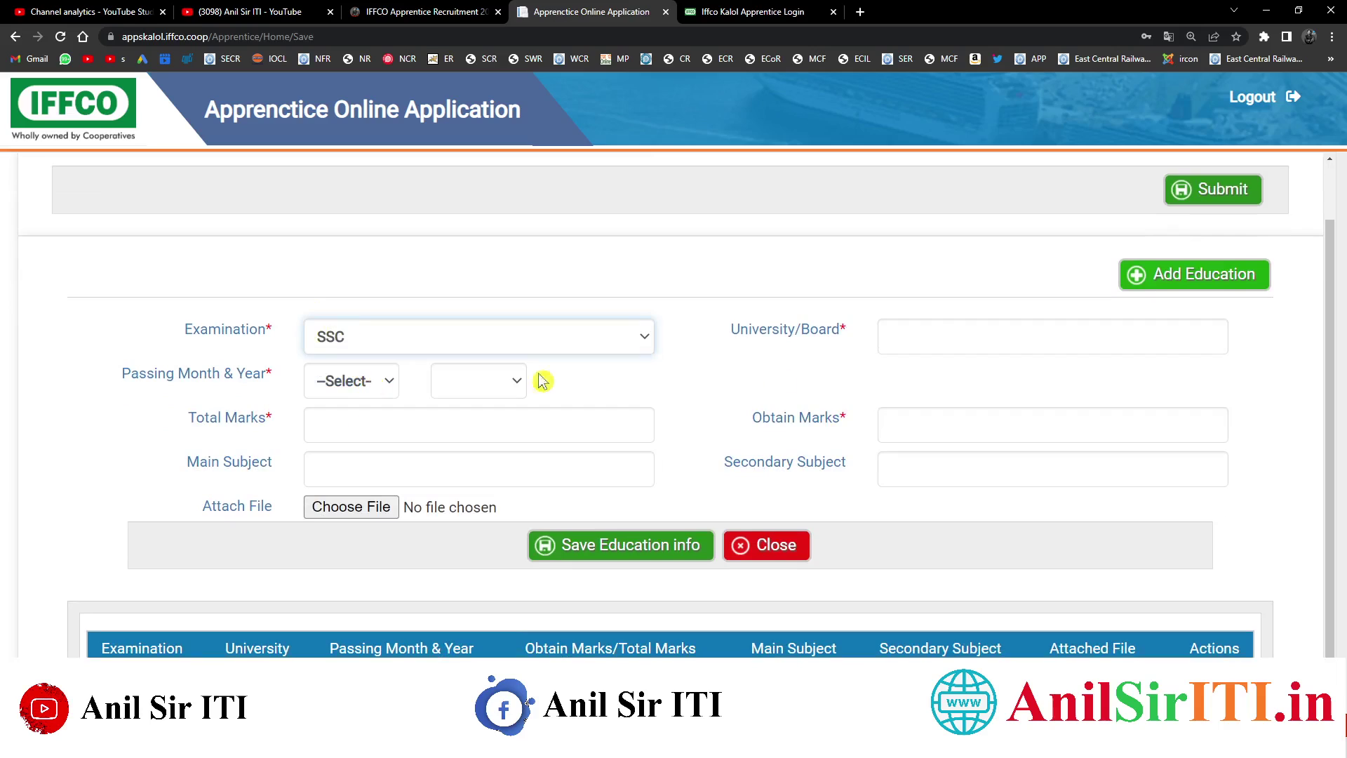
Step: Enter University/Board 'BSEB patna' and choose February as the passing month
left_click(944, 330)
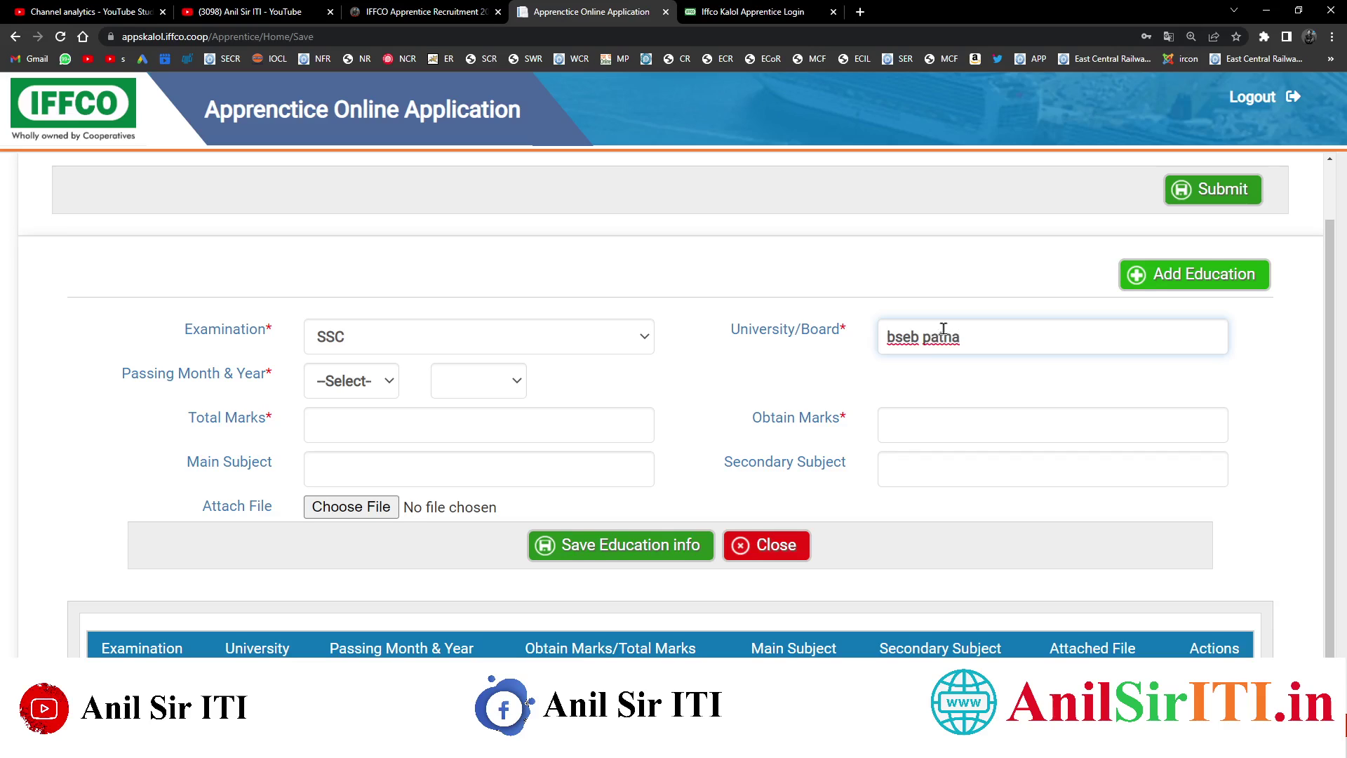
key("BackSpace")
key("BackSpace")
key("BackSpace")
key("BackSpace")
key("BackSpace")
type("bse")
key("BackSpace")
key("BackSpace")
key("BackSpace")
key("BackSpace")
type("BSEB")
left_click(349, 382)
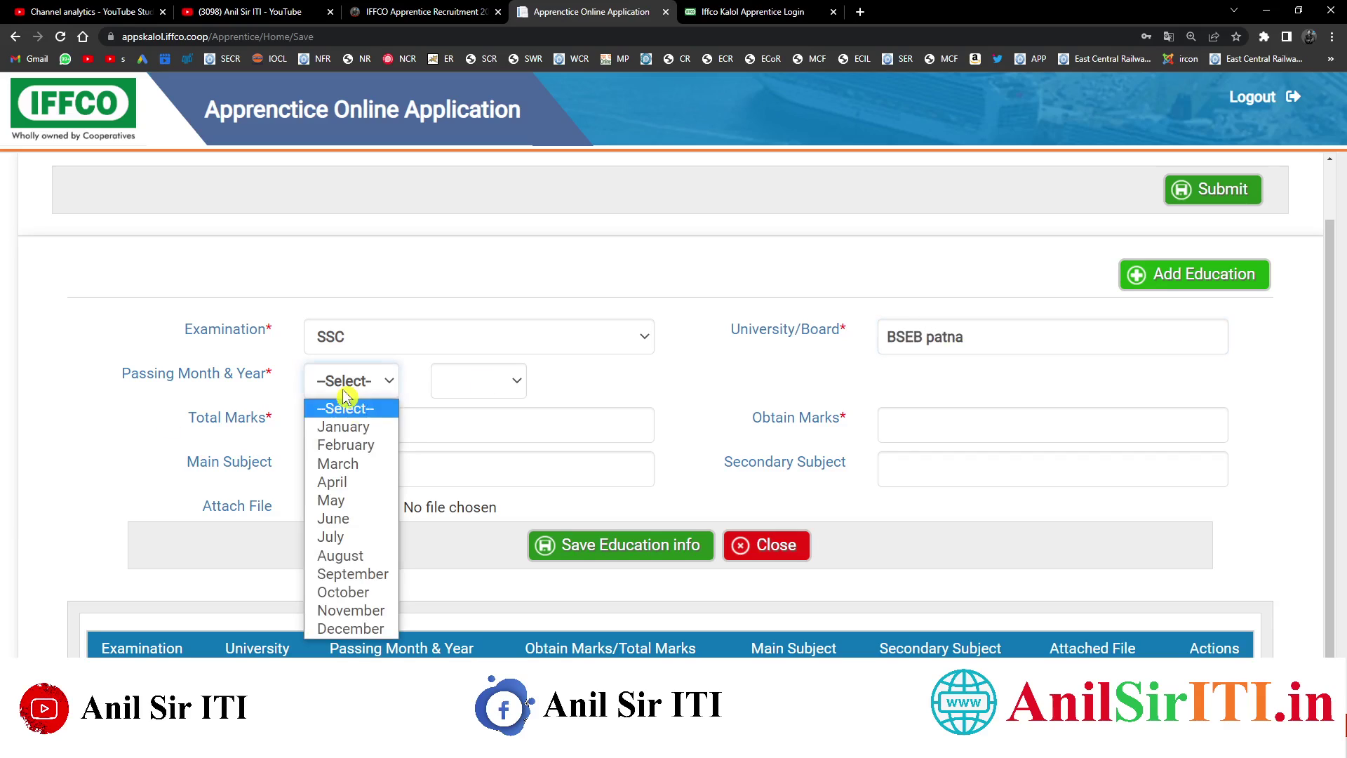
left_click(375, 445)
left_click(451, 380)
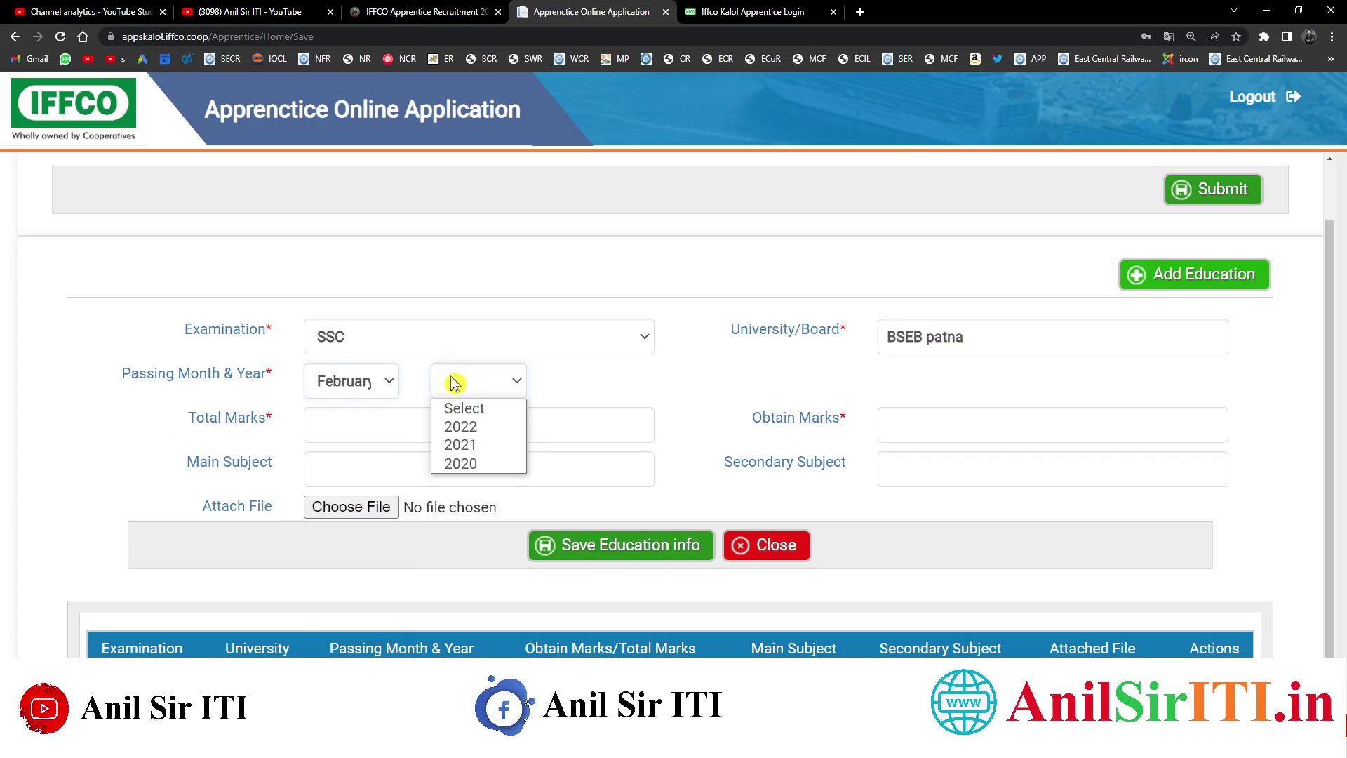
Step: Set passing year 2020 and change the Examination to ITI
left_click(489, 465)
left_click(442, 339)
left_click(424, 399)
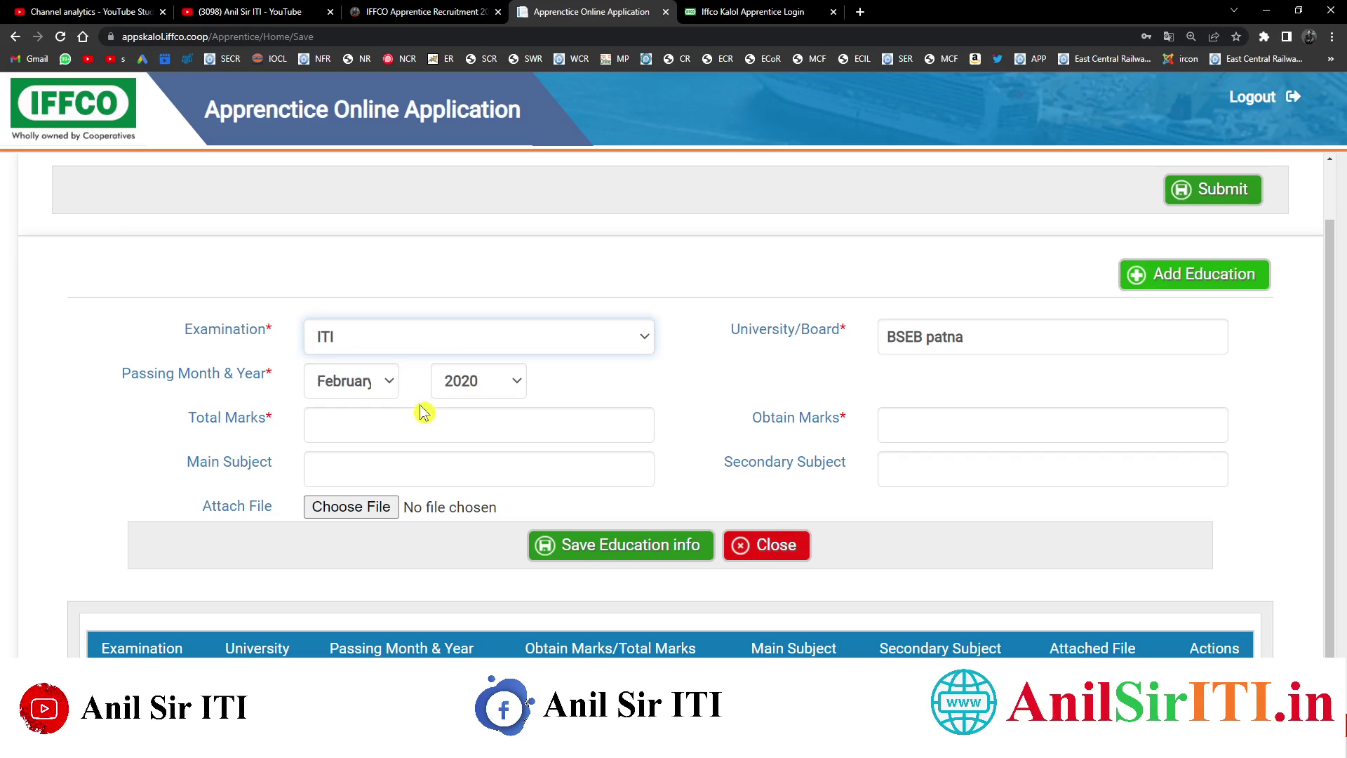
left_click(412, 344)
left_click(660, 393)
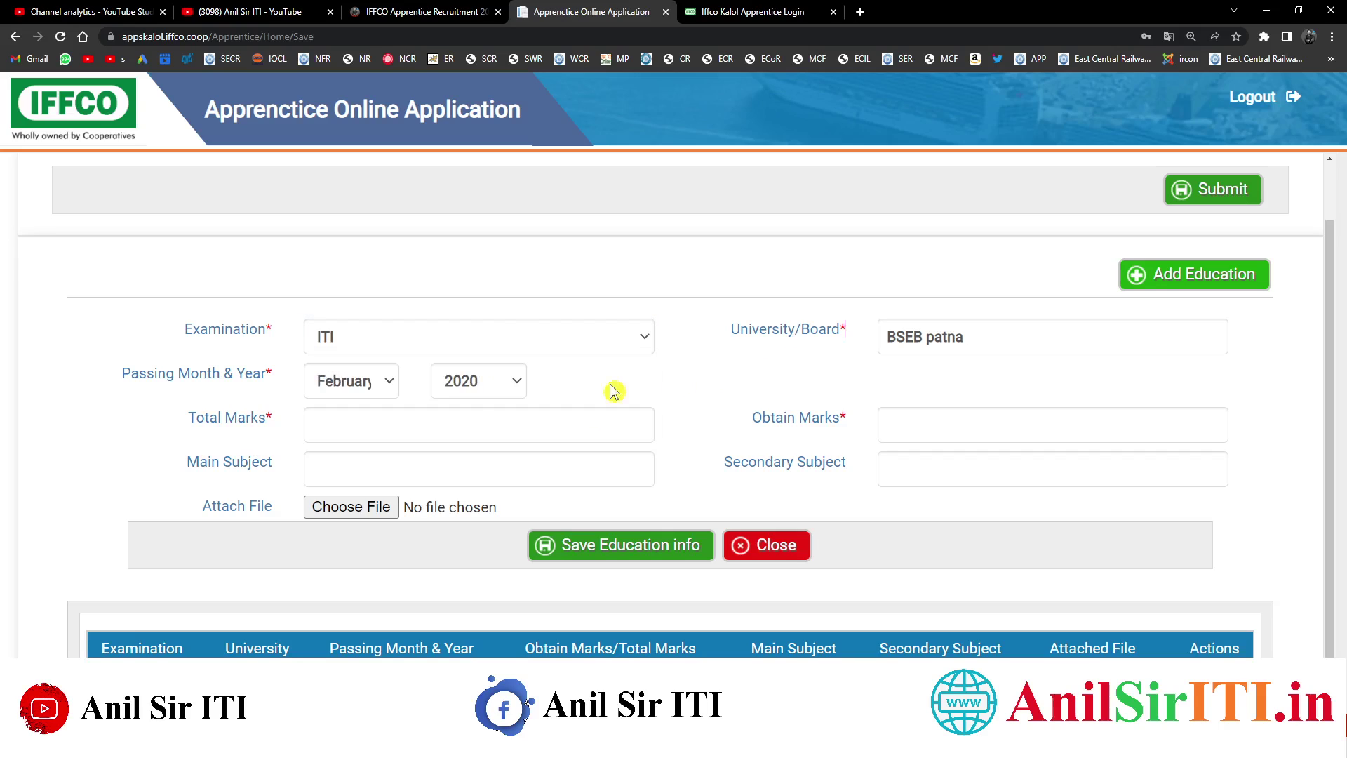
left_click(481, 379)
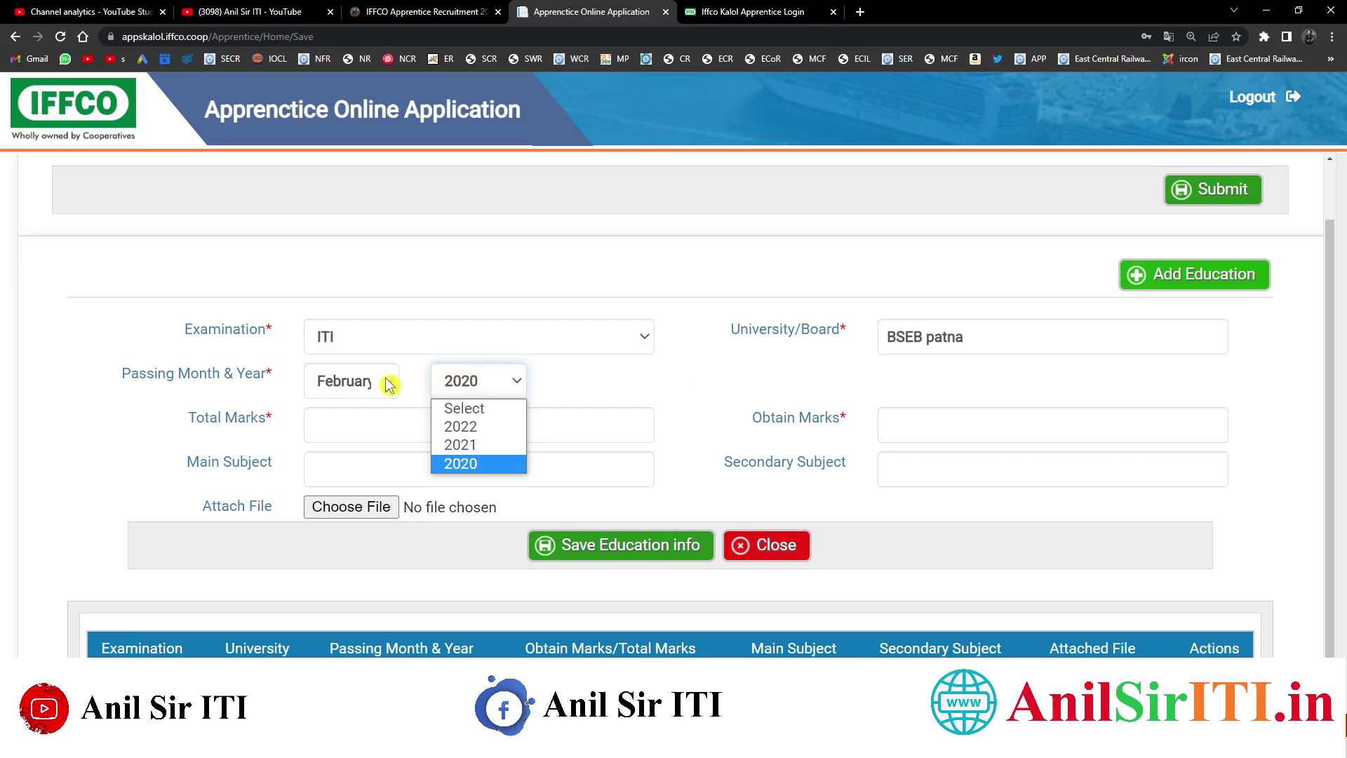
left_click(588, 395)
Step: Replace the board with NCVT and enter marks 1400 total, 1200 obtained
left_click_drag(982, 337, 861, 358)
type("n")
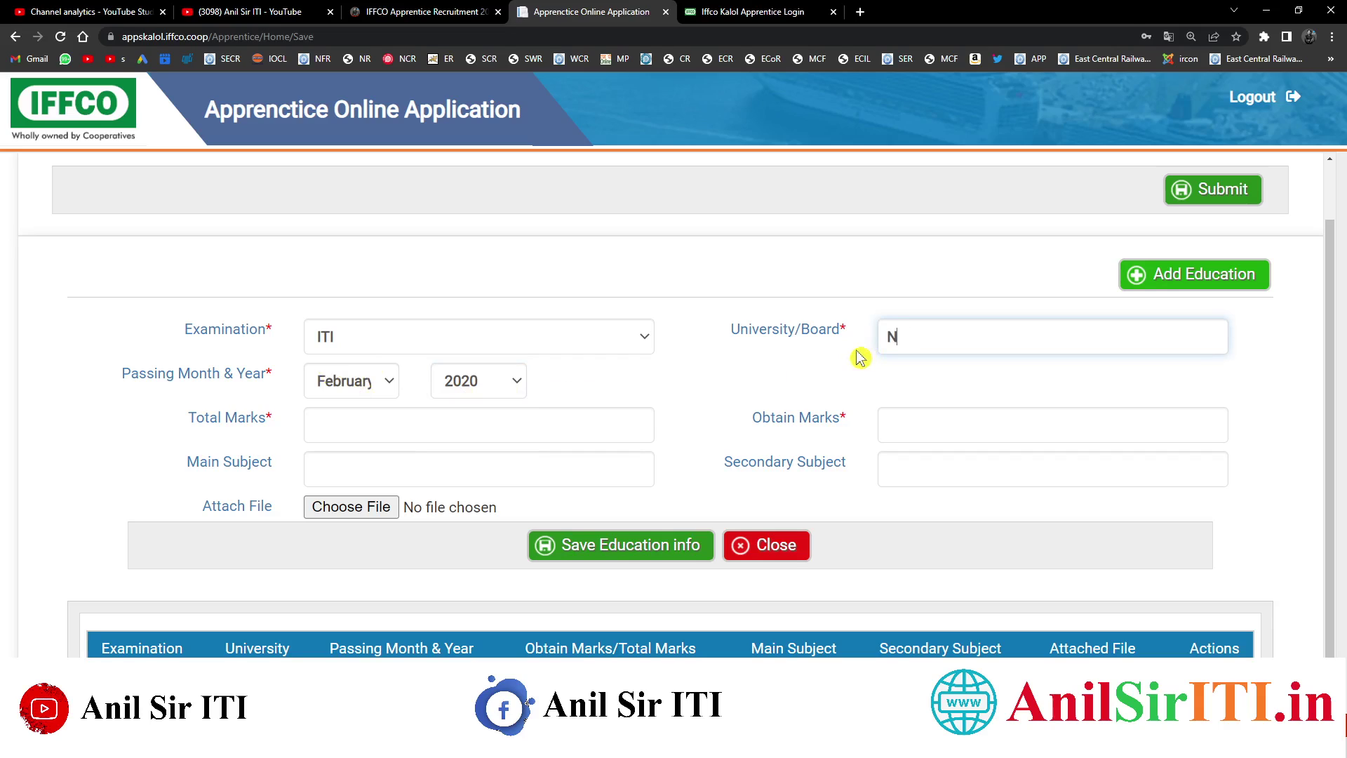
left_click(363, 437)
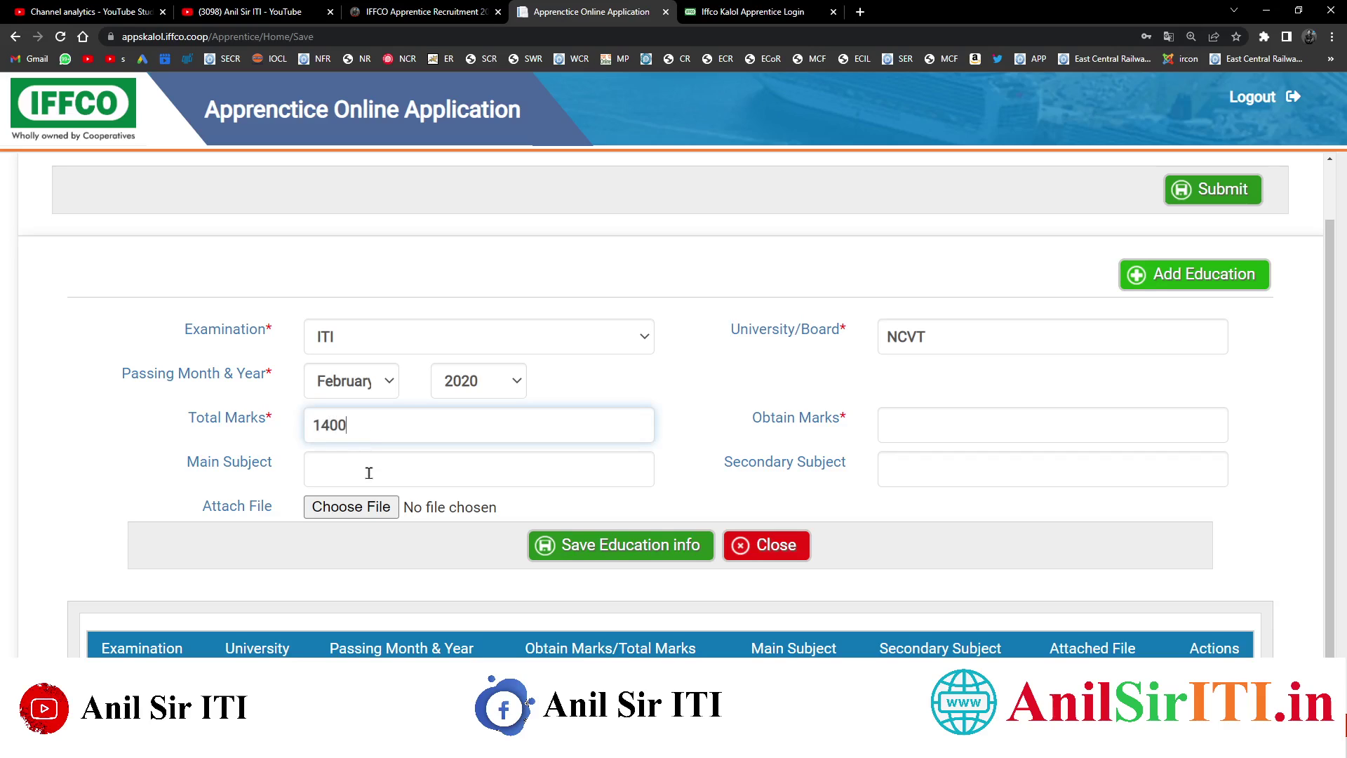
key("Tab")
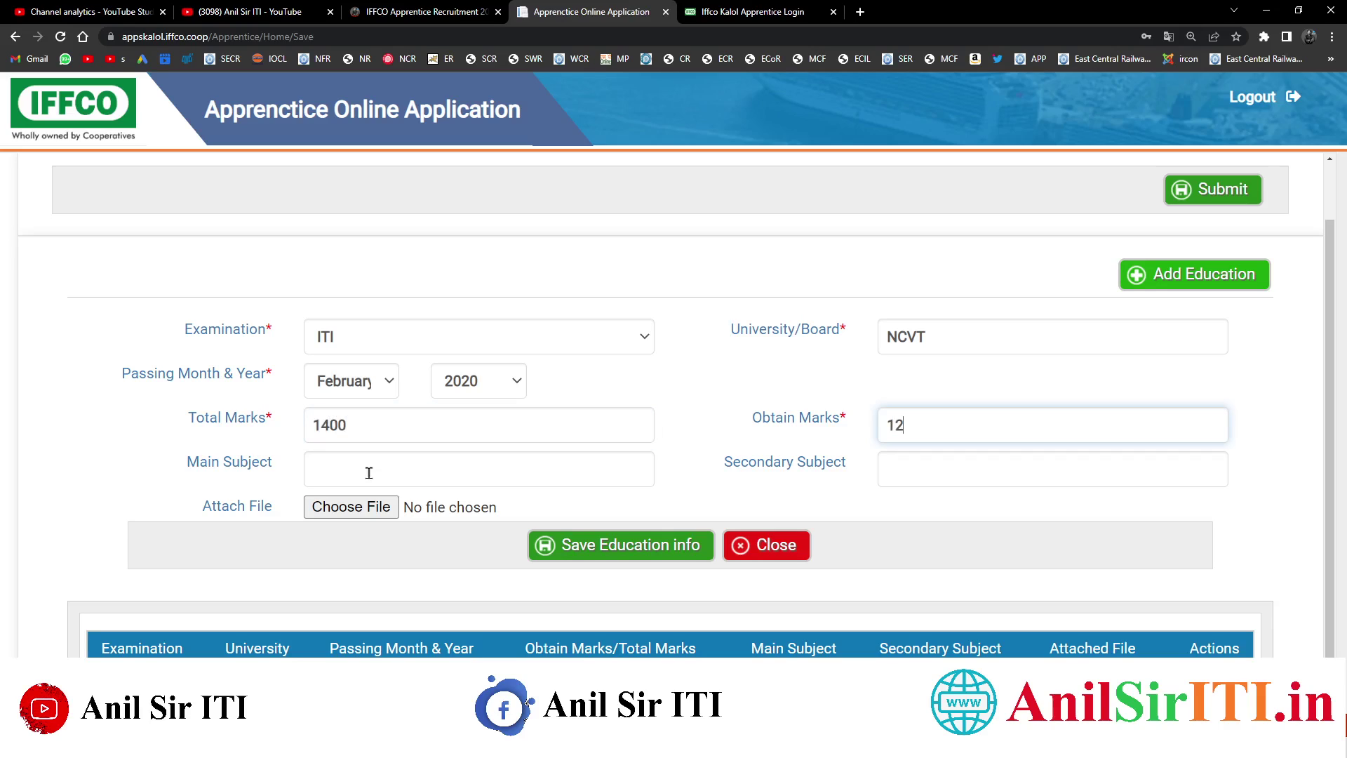
left_click(369, 473)
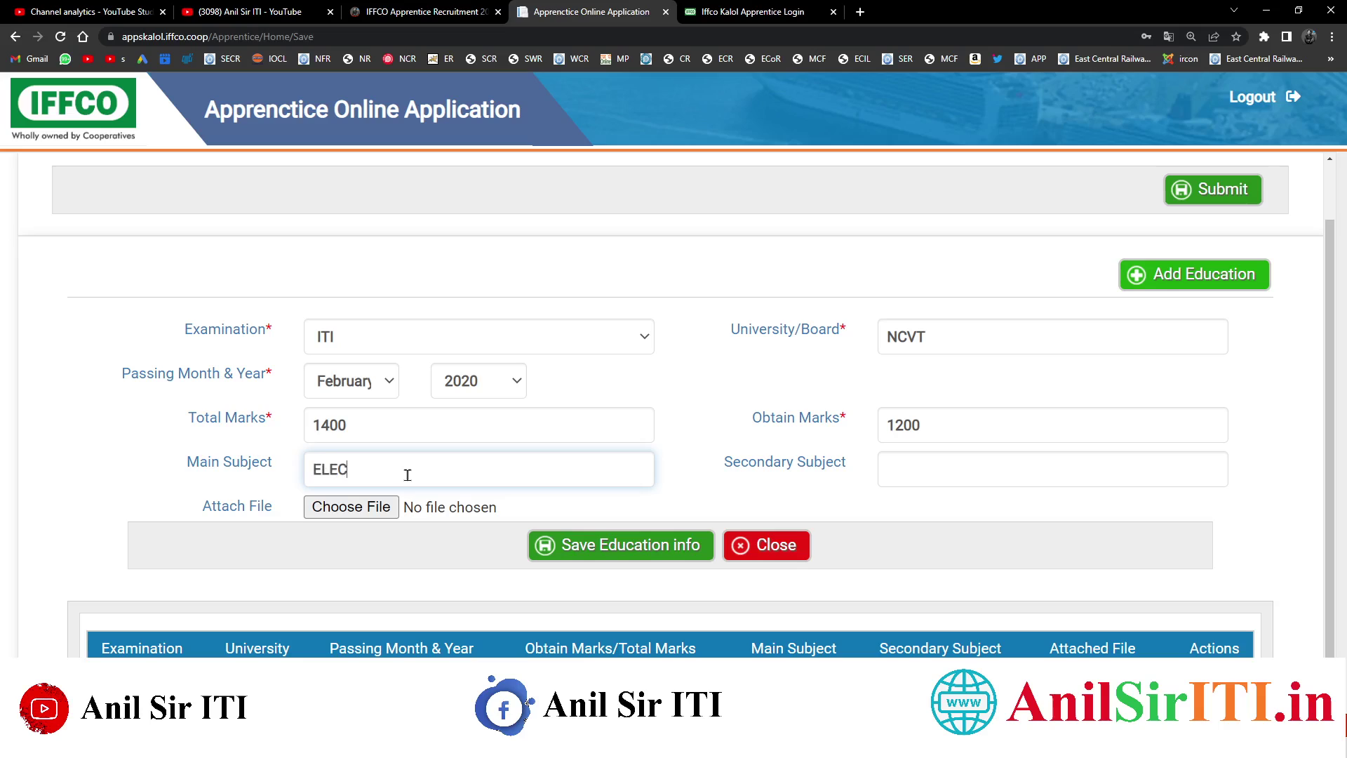
key("Tab")
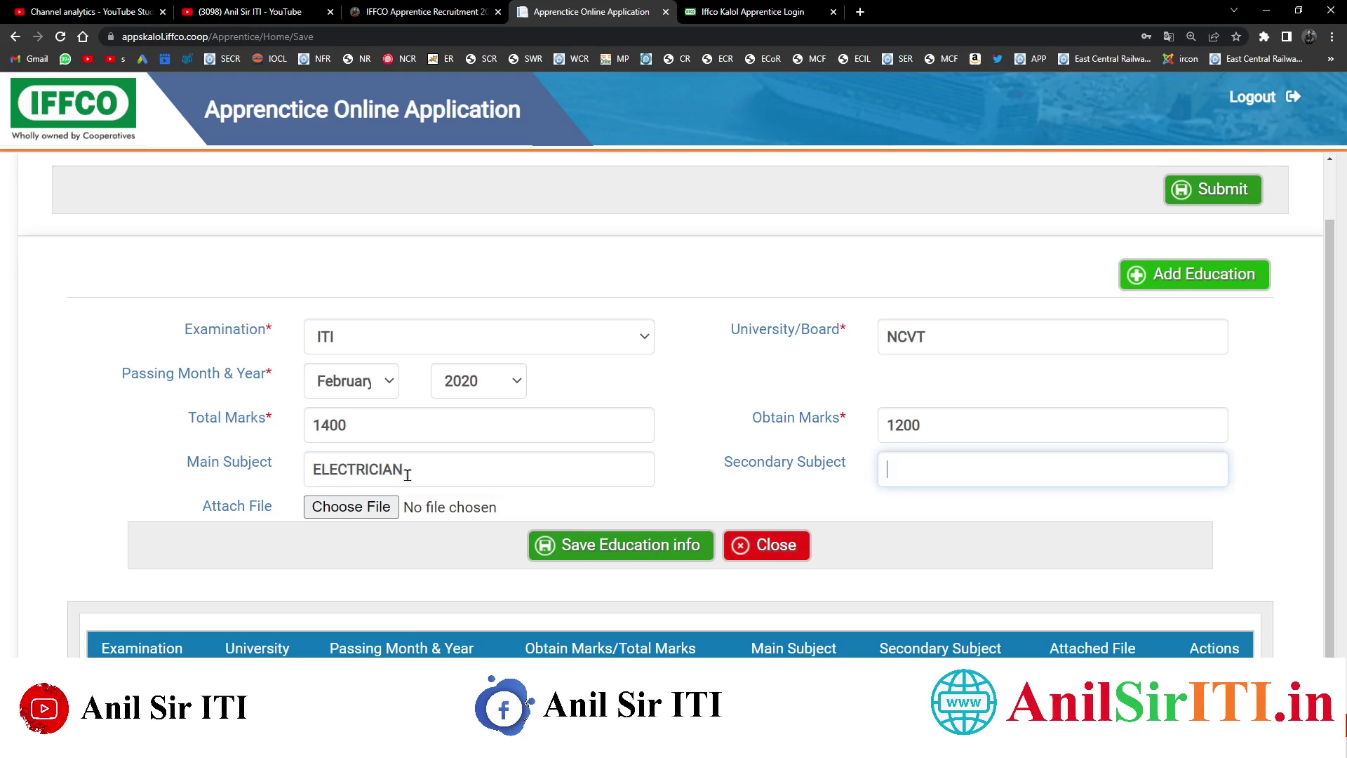
Step: Clear the main subject, attach a document, and save the ITI education entry
left_click_drag(407, 475, 208, 477)
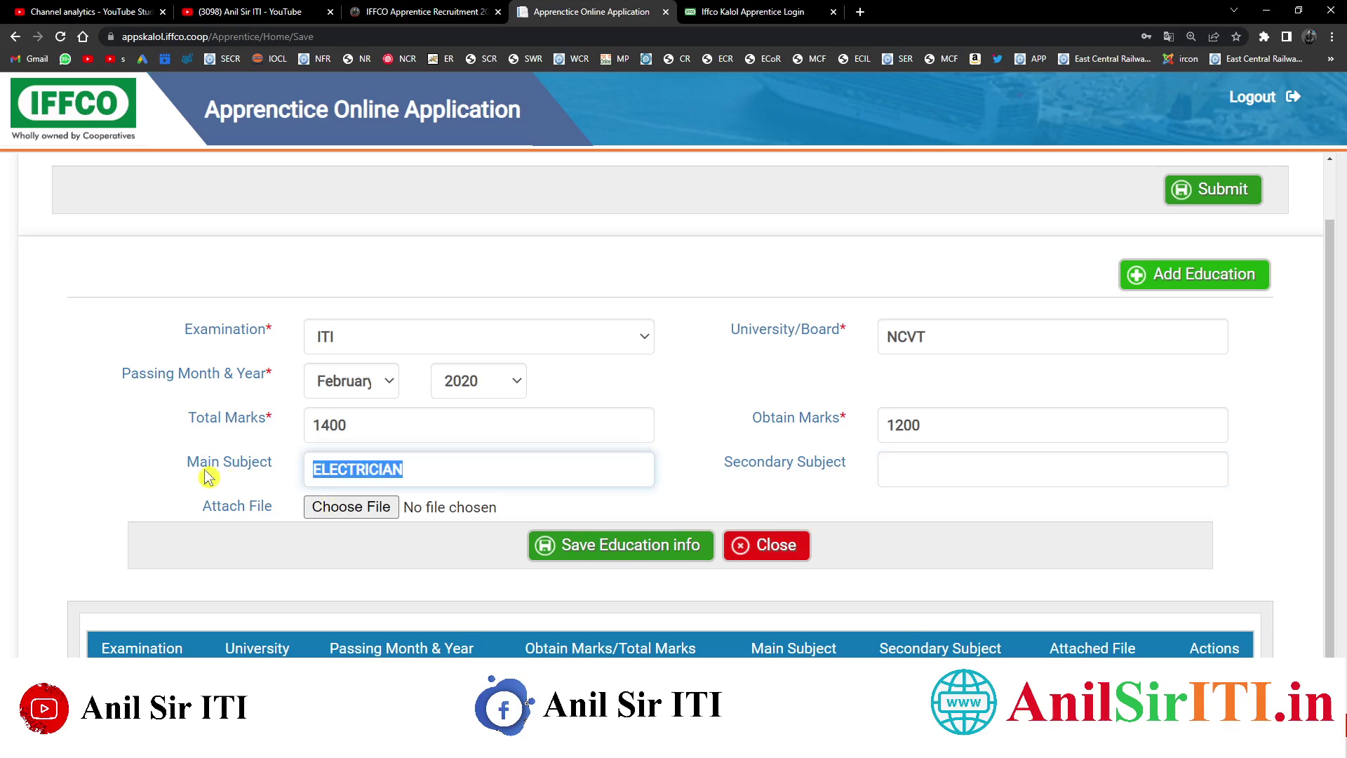
key("BackSpace")
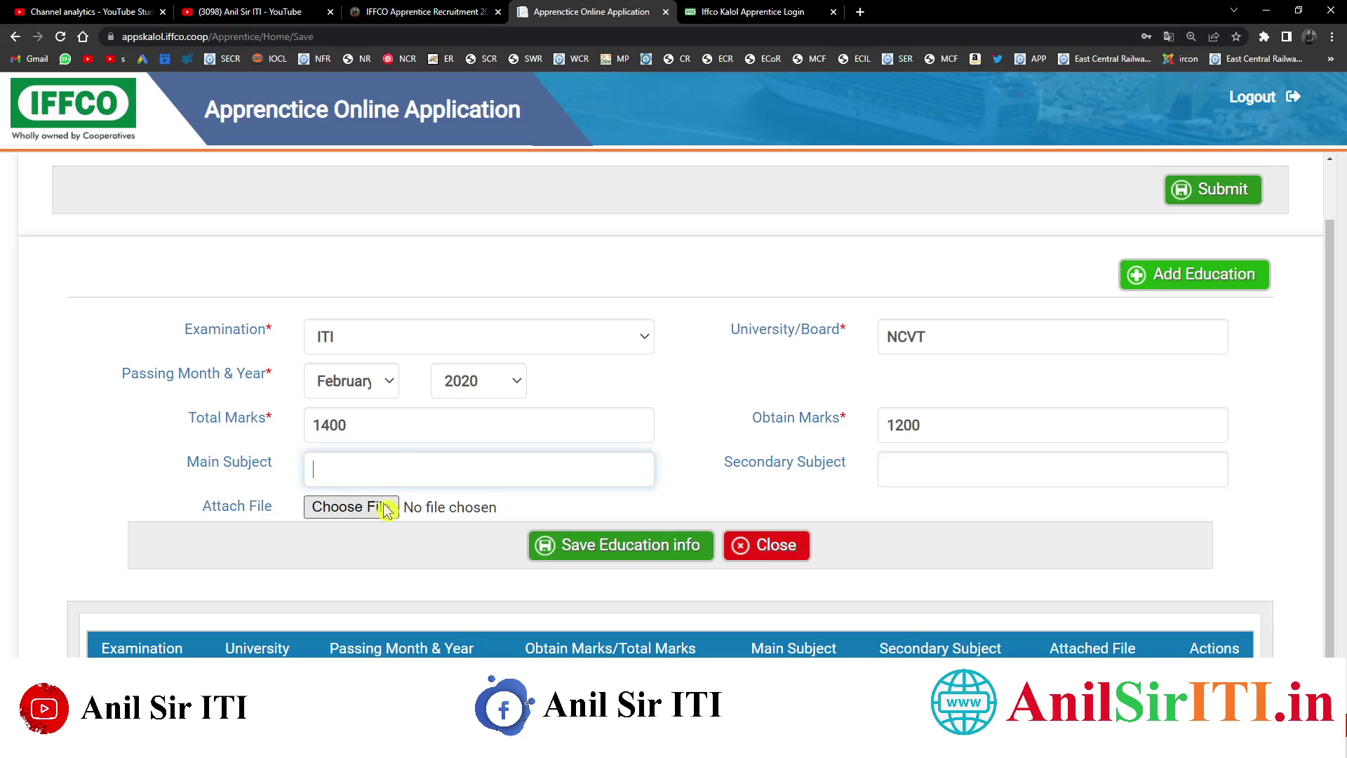
left_click(586, 554)
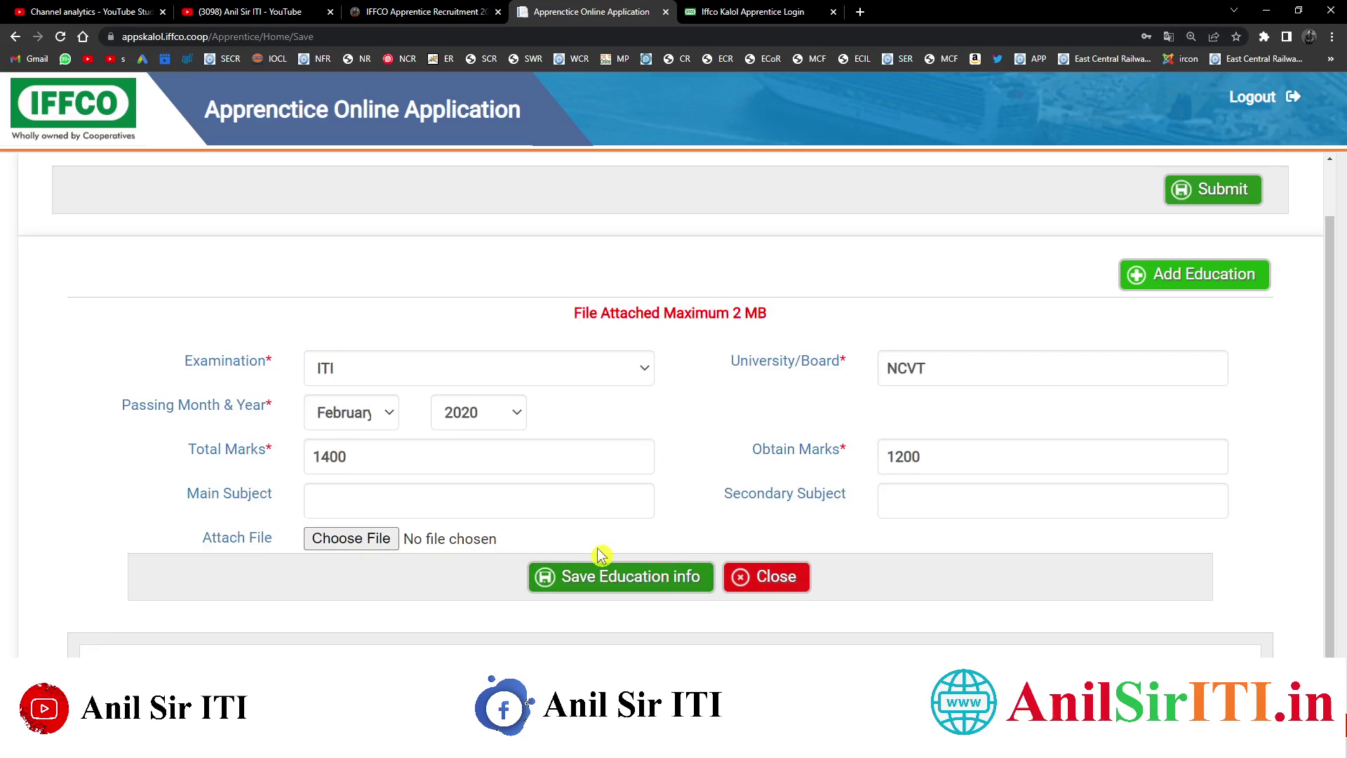
left_click(351, 539)
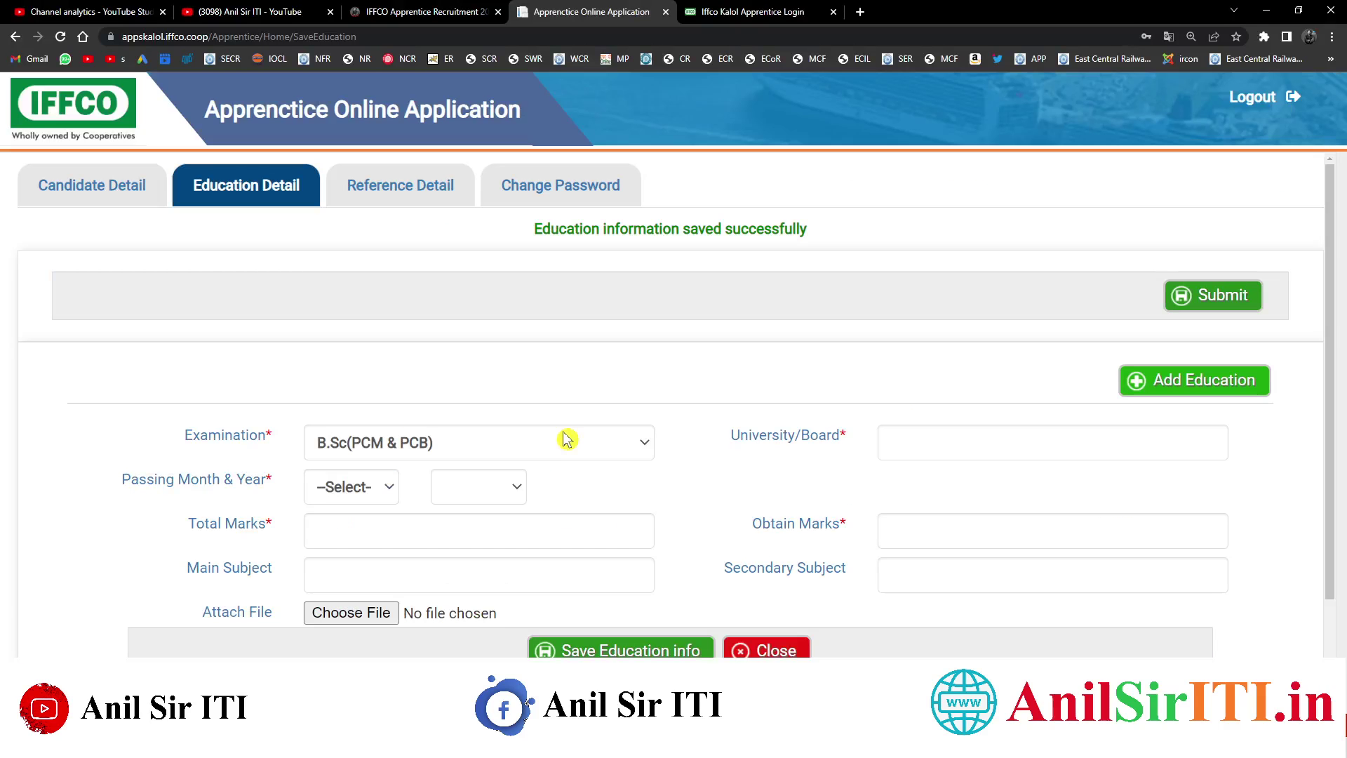
Step: Leave the fresh education form unfilled, check the saved ITI row, and go to Reference Detail
left_click(540, 443)
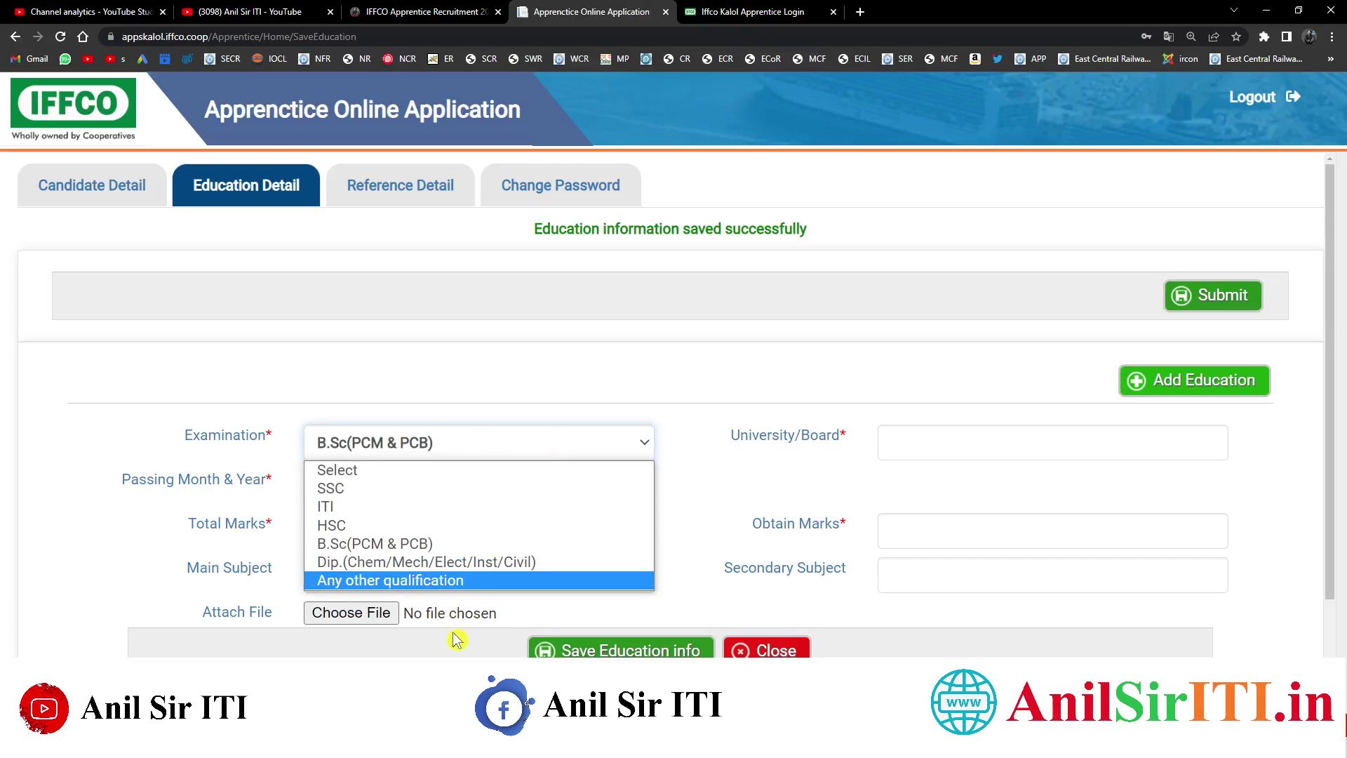
left_click(421, 595)
left_click(442, 449)
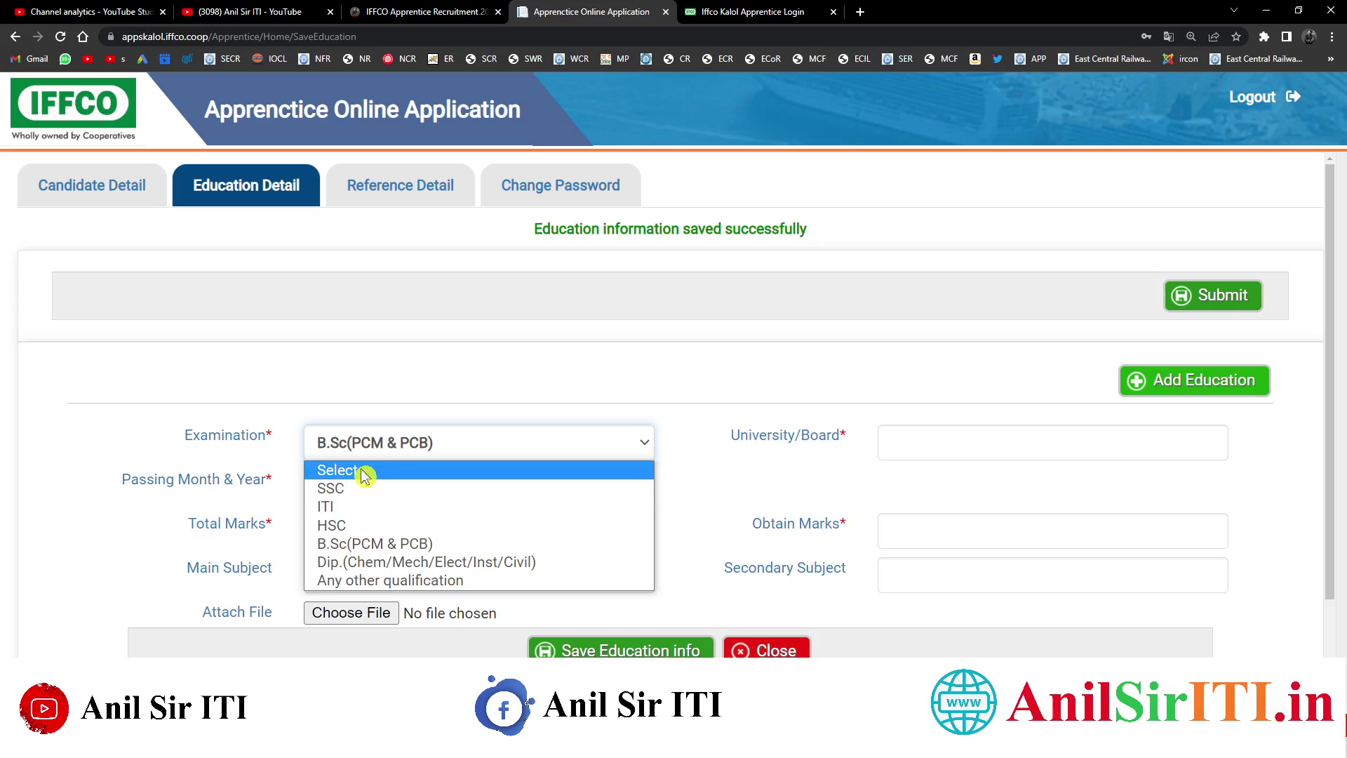
left_click(359, 489)
left_click(509, 491)
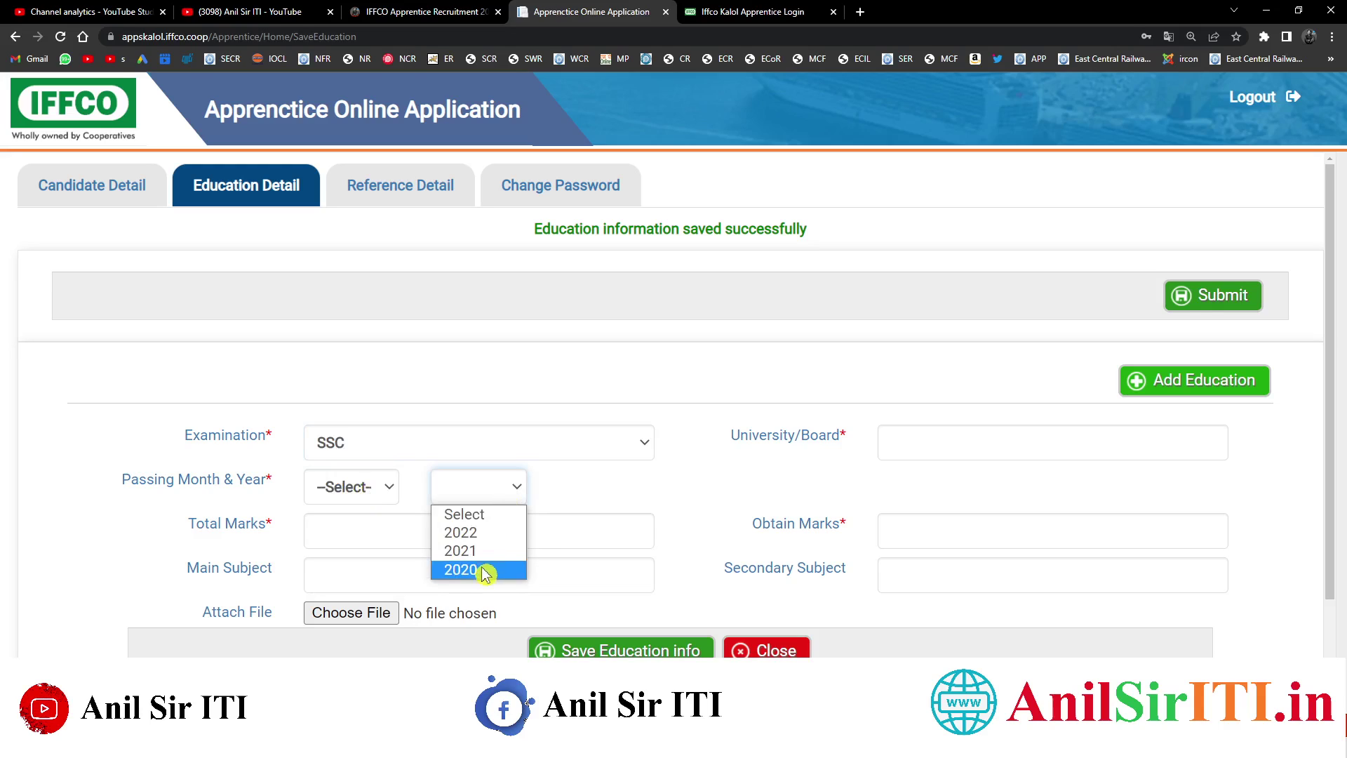
left_click(564, 498)
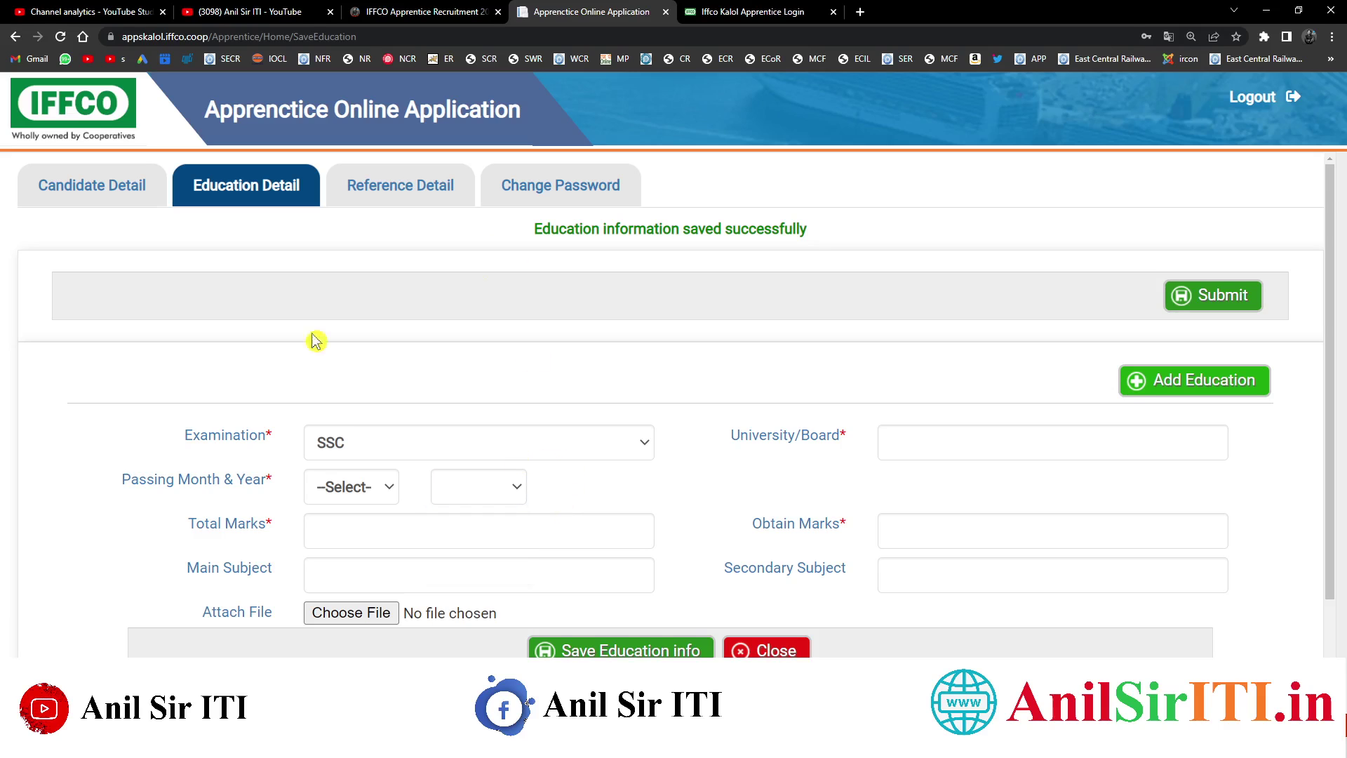
scroll(668, 463, "down", 2)
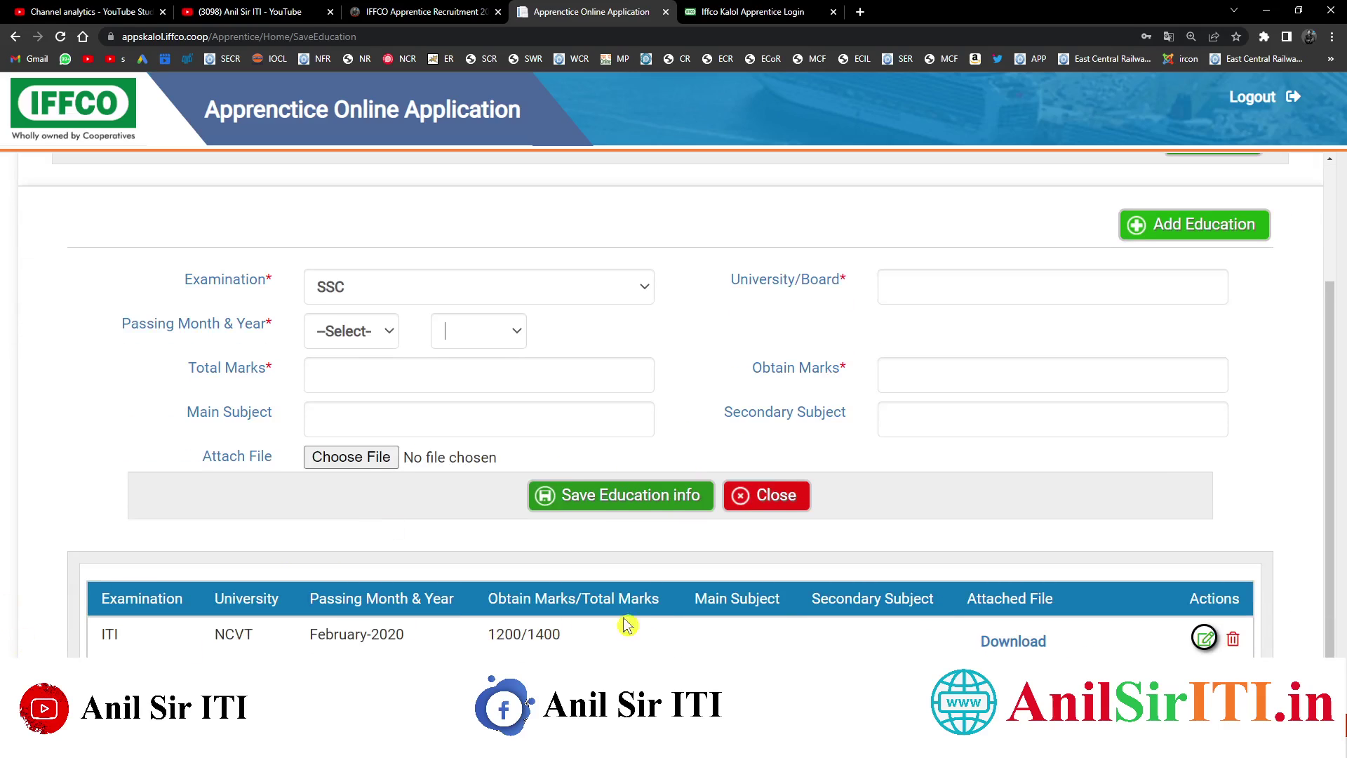
scroll(639, 562, "up", 2)
left_click(391, 189)
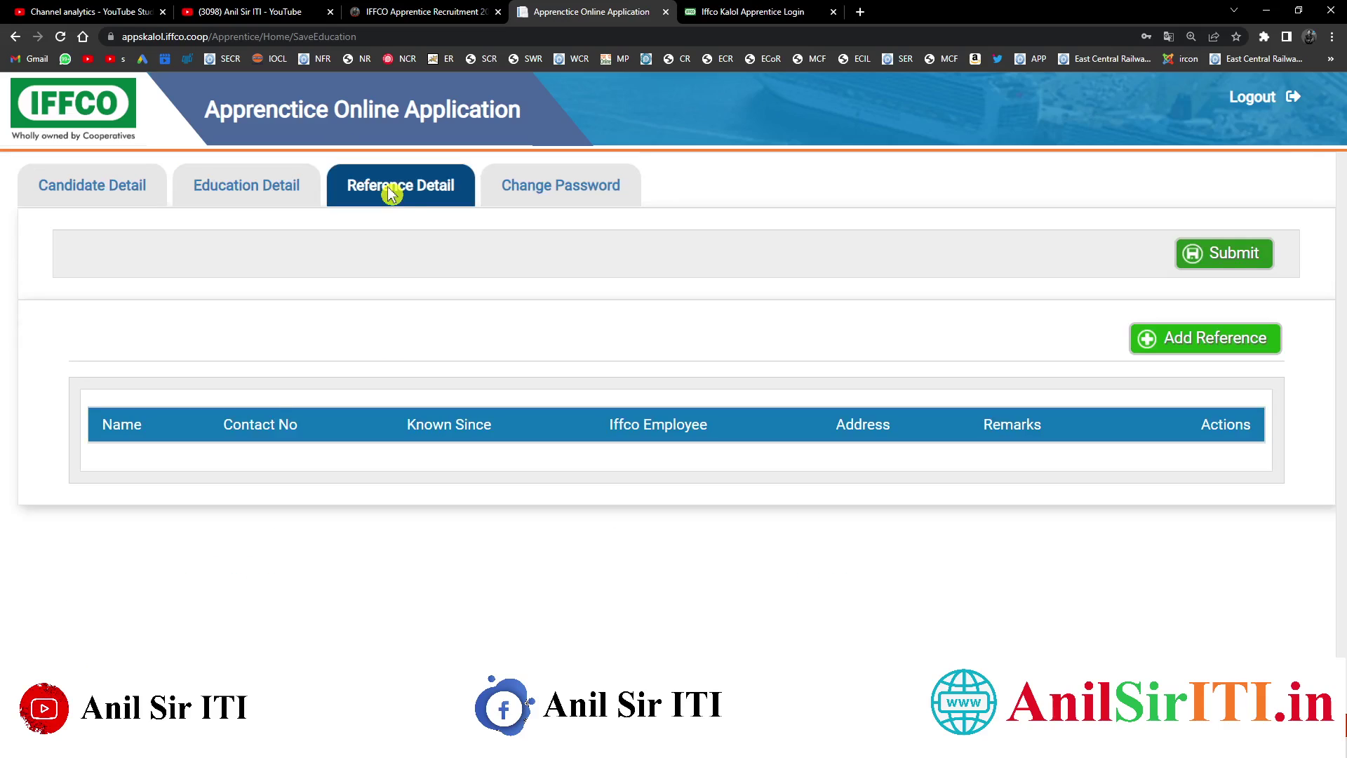
Step: Inspect the reference form and its Iffco Employee options, close it unsaved, and submit the application
left_click(1202, 338)
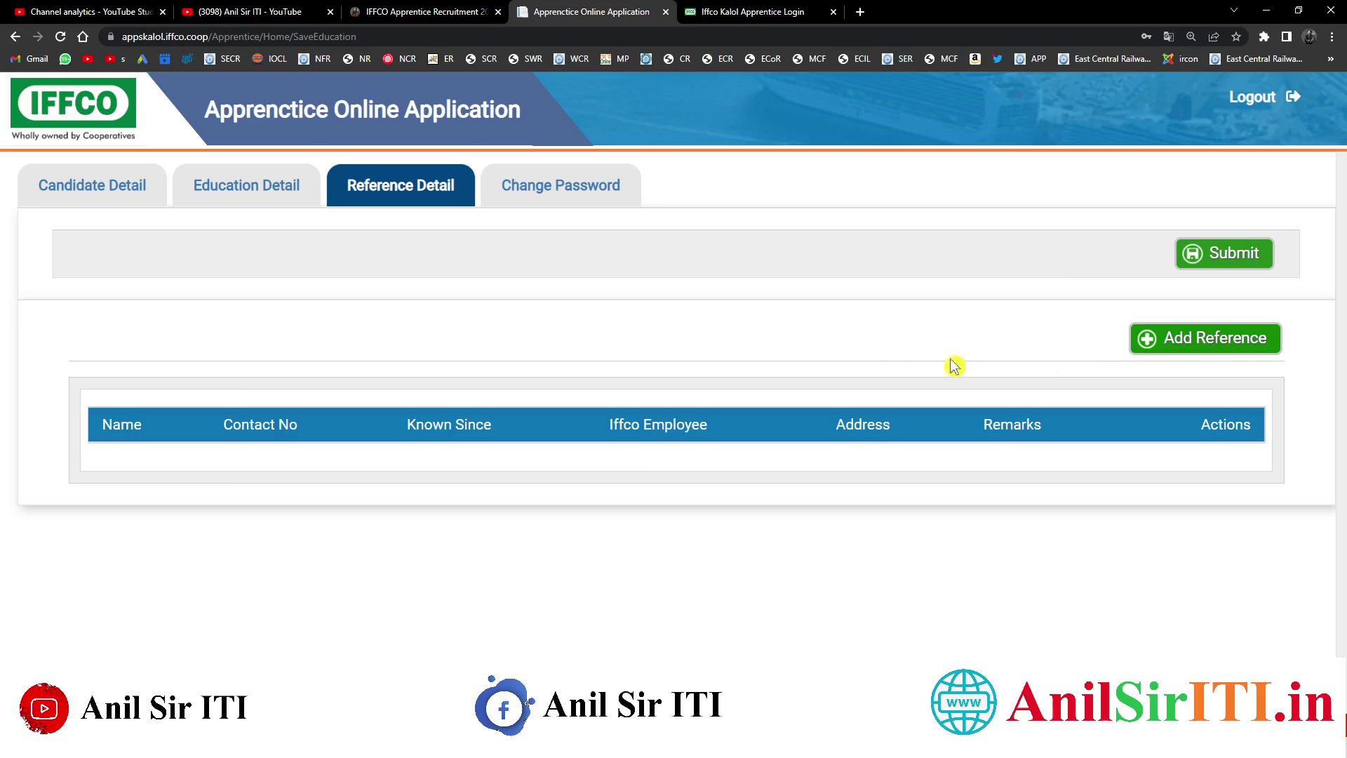
left_click(348, 400)
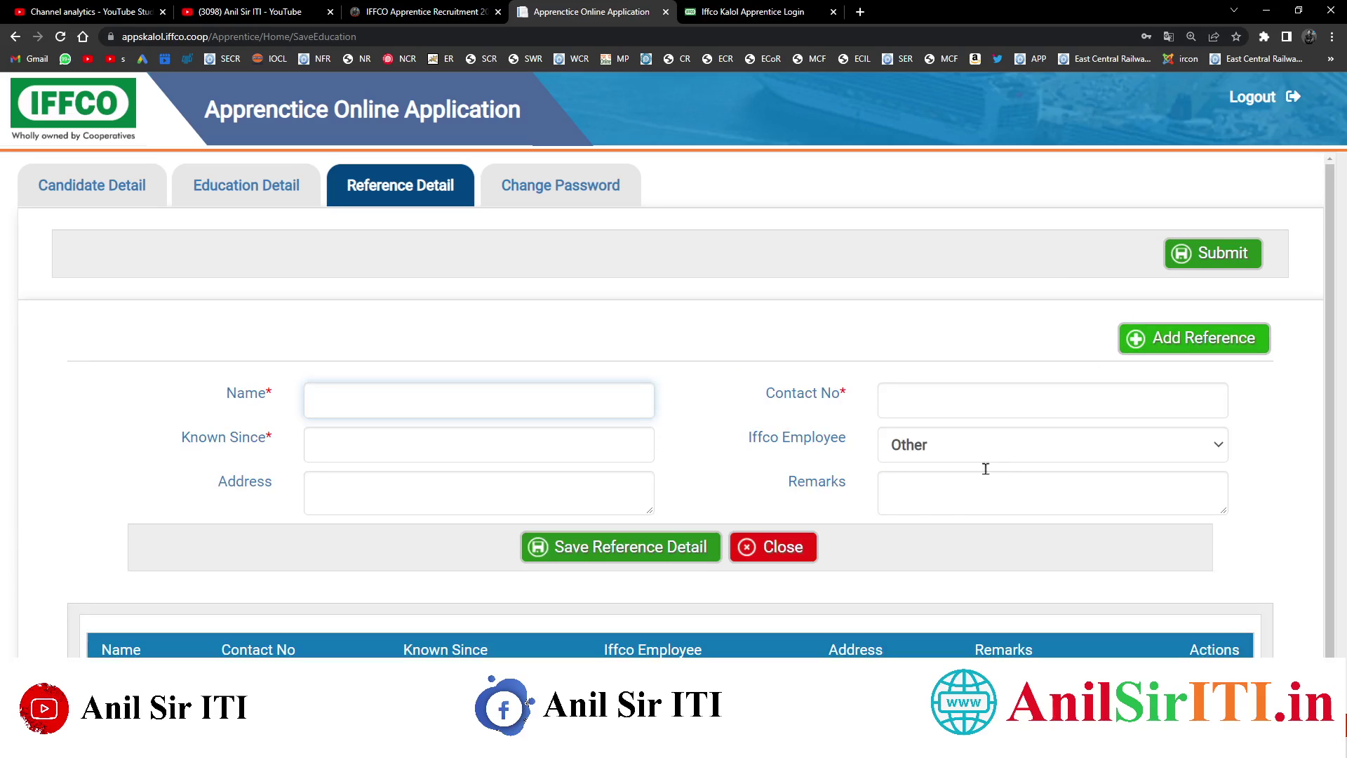
left_click(1000, 444)
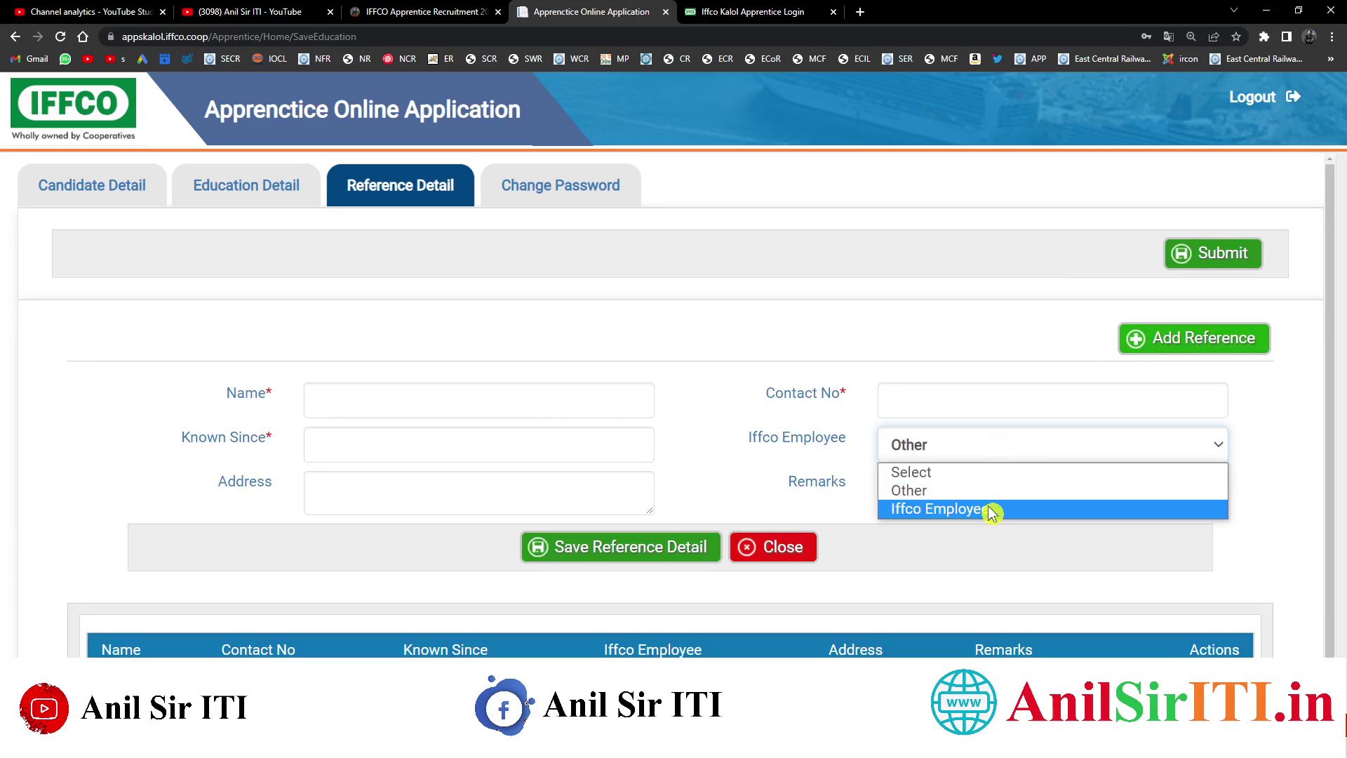
left_click(516, 447)
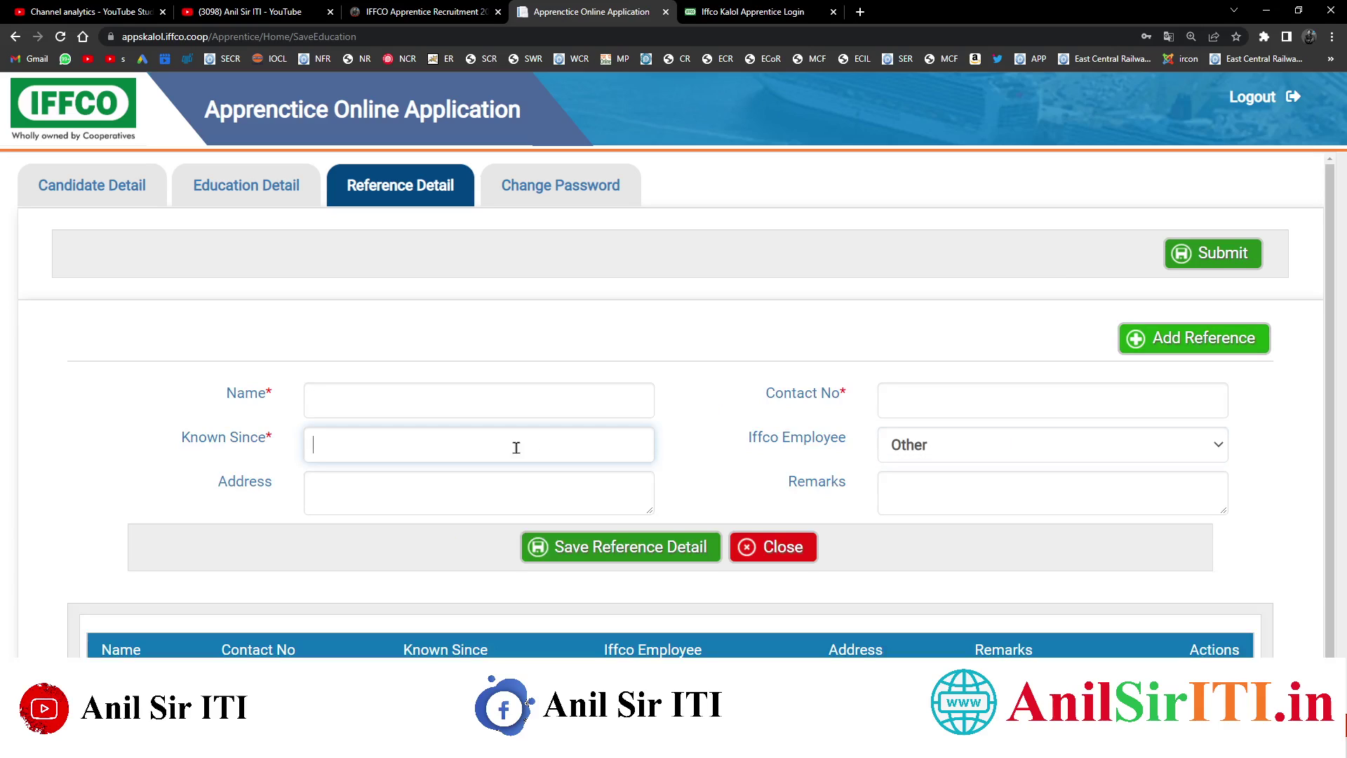
left_click(762, 545)
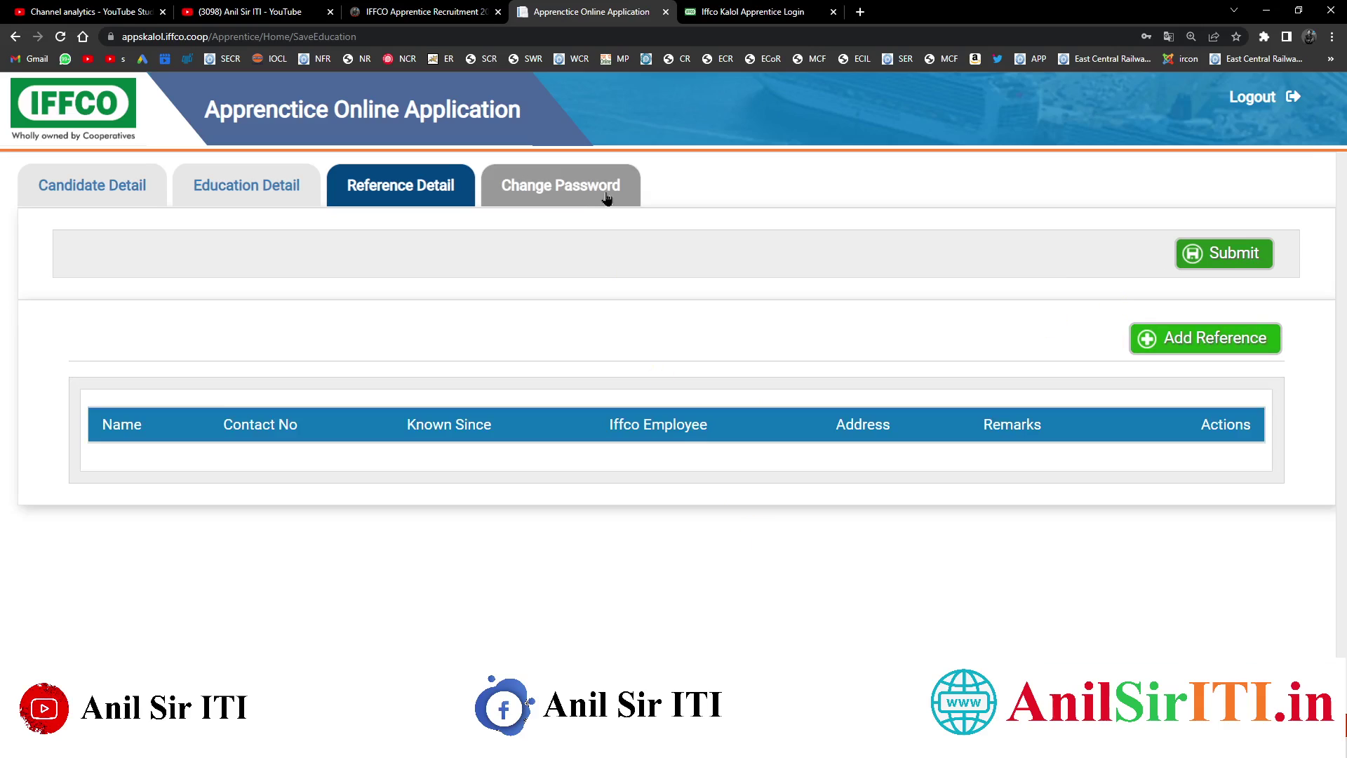
left_click(1209, 247)
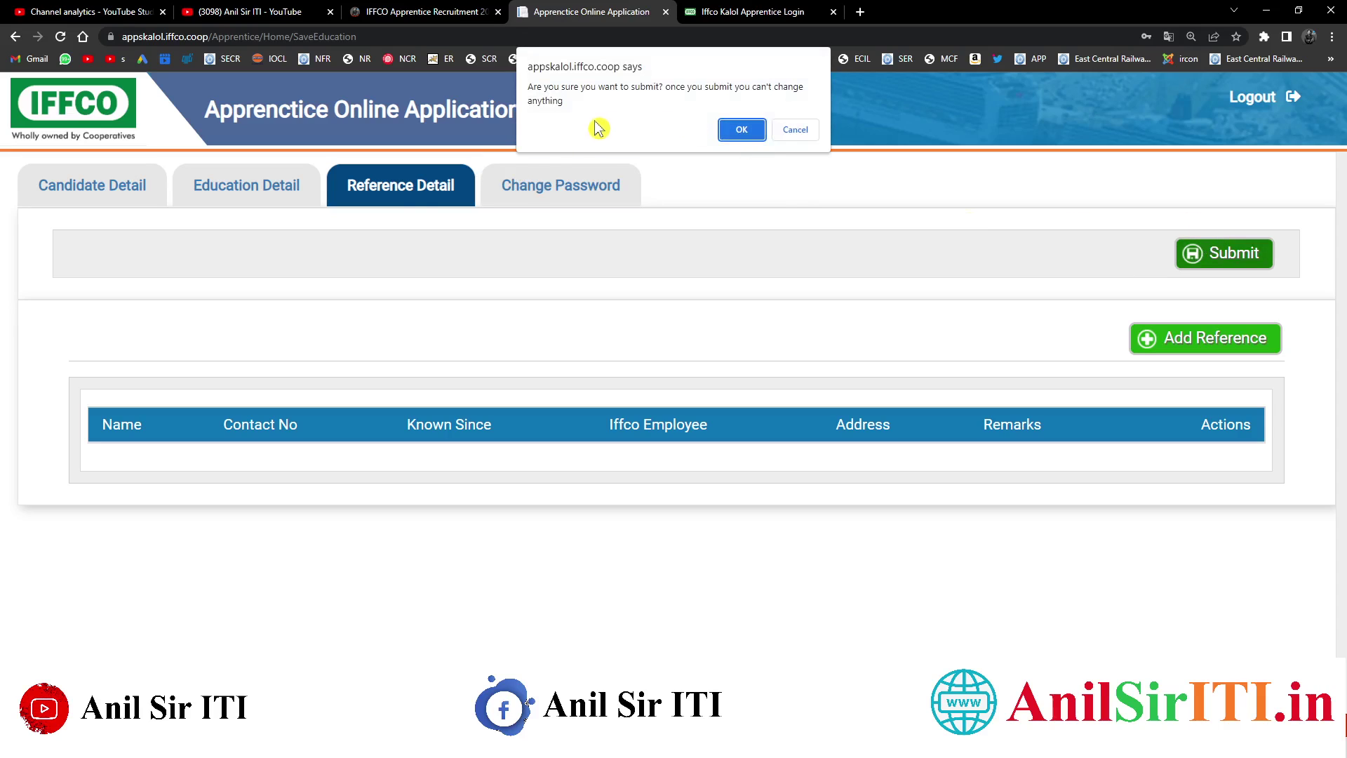
Step: Accept the submit prompt and review the Candidate and Education details sections
left_click(744, 131)
left_click(120, 187)
left_click(177, 191)
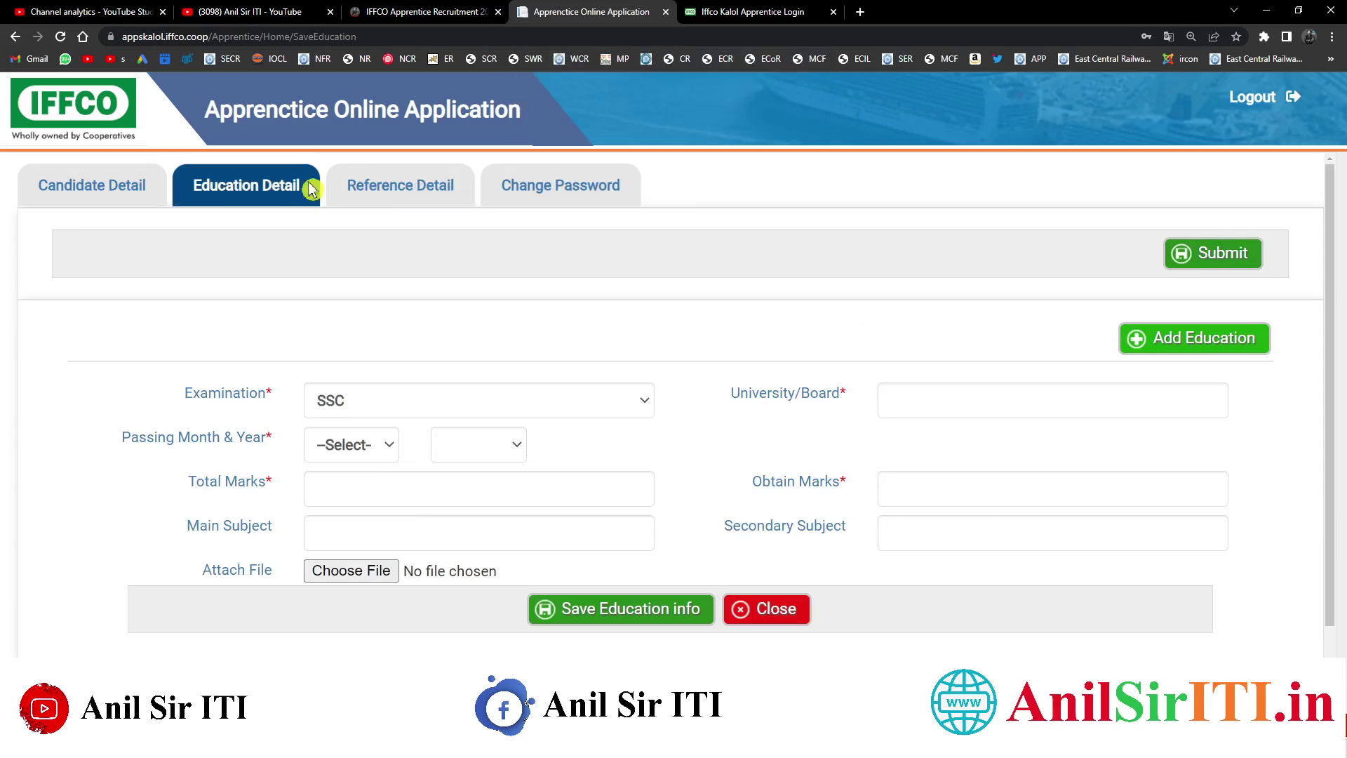
scroll(660, 301, "down", 2)
scroll(572, 254, "up", 2)
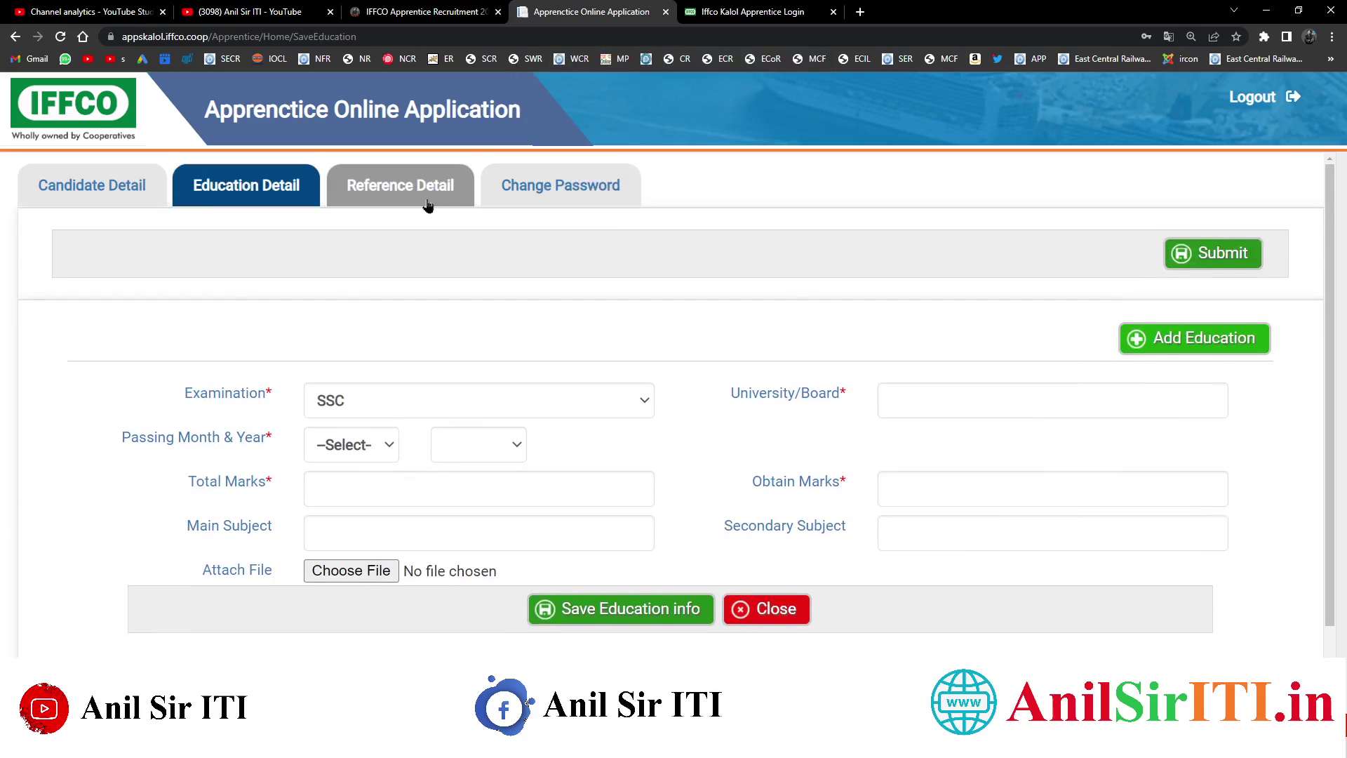
Step: Check the Reference and Password sections, then resubmit and confirm the final submission
left_click(449, 188)
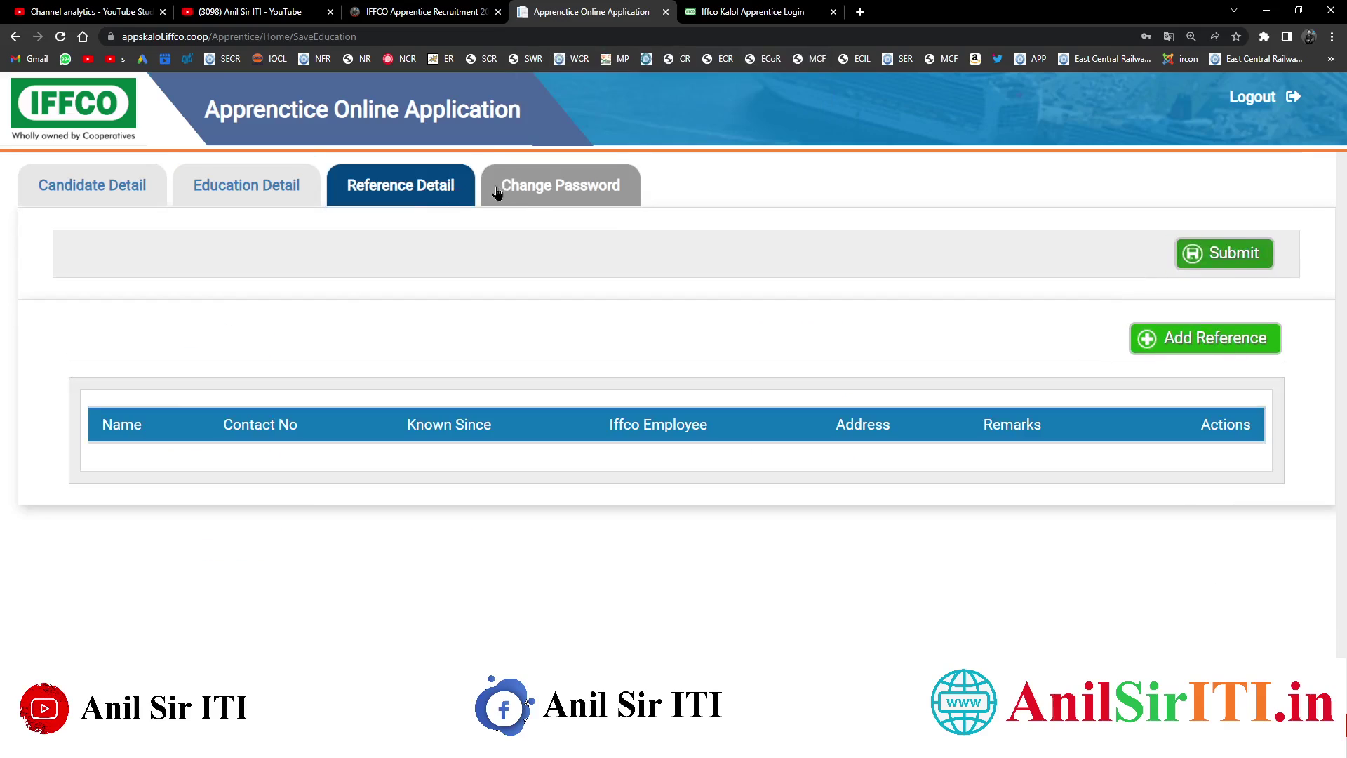
left_click(551, 194)
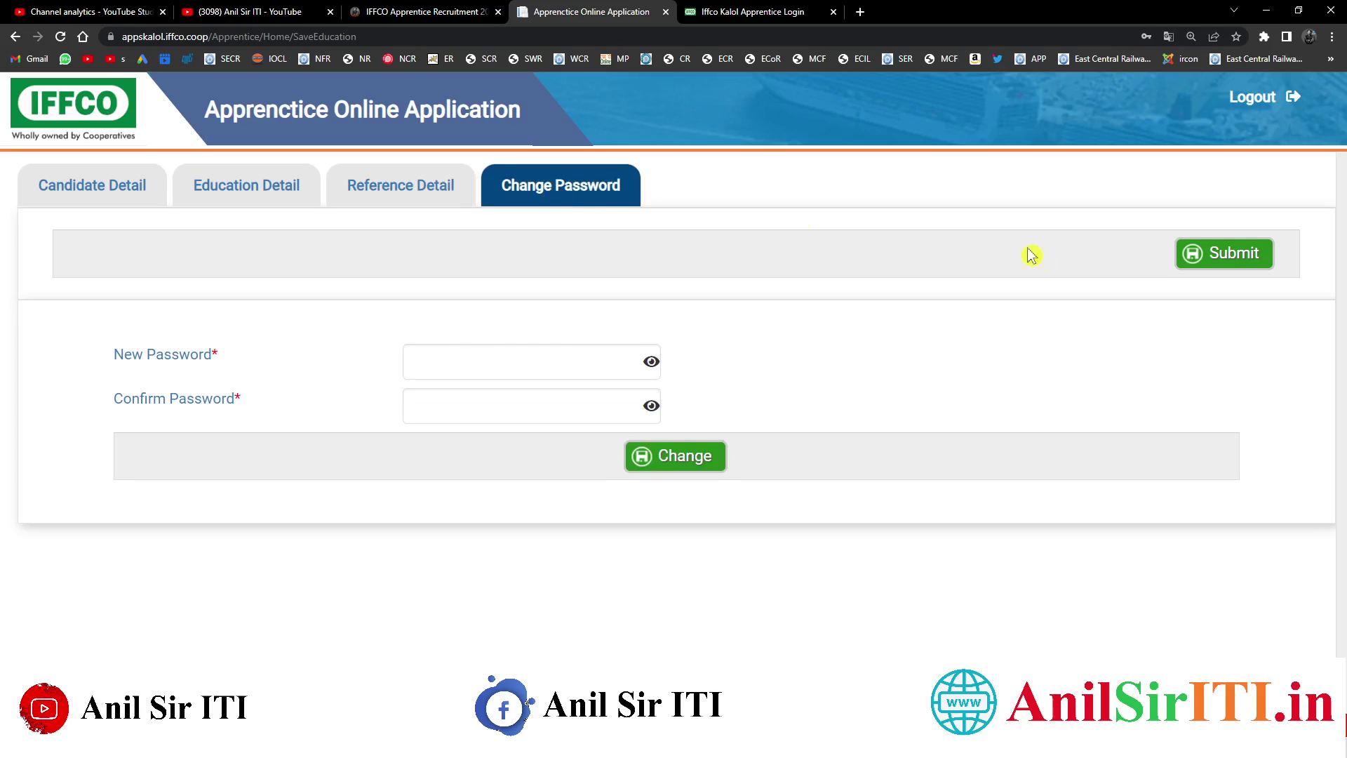
left_click(1214, 273)
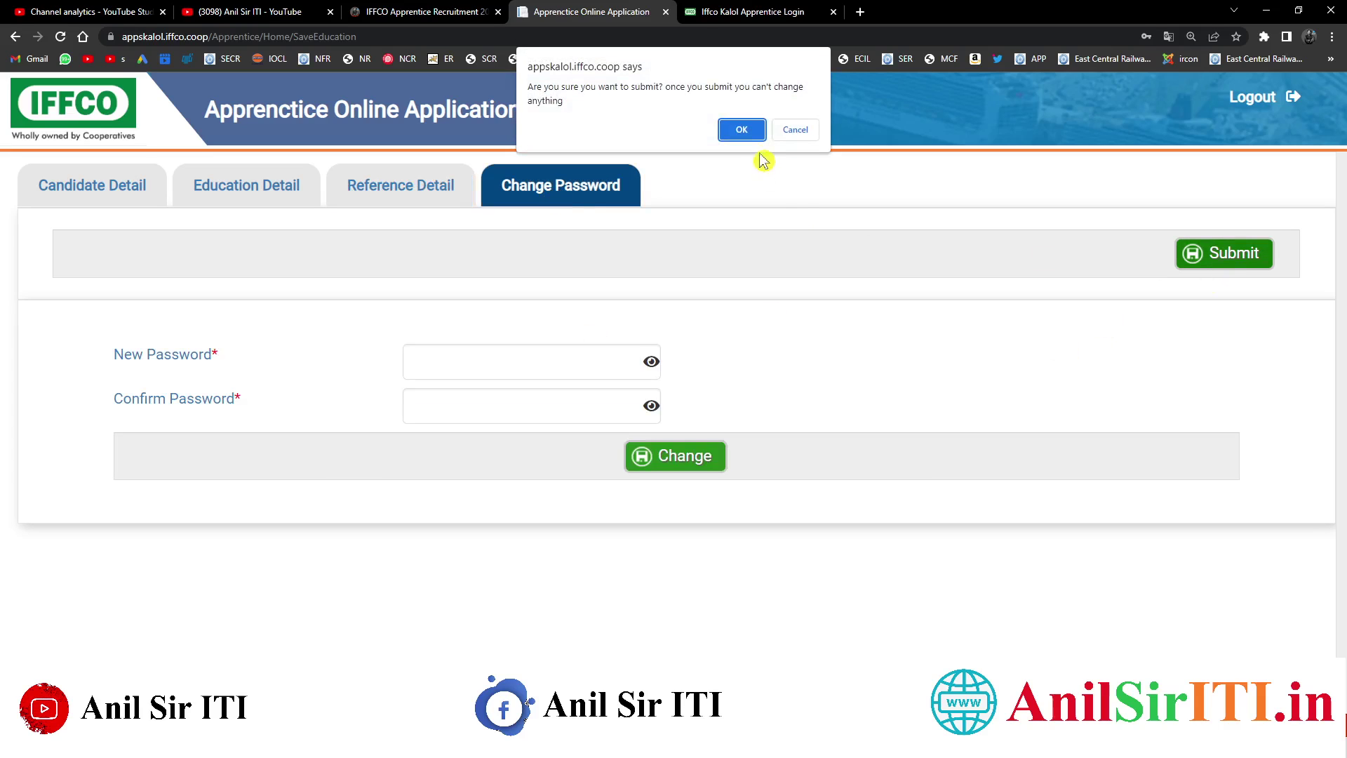
left_click(741, 130)
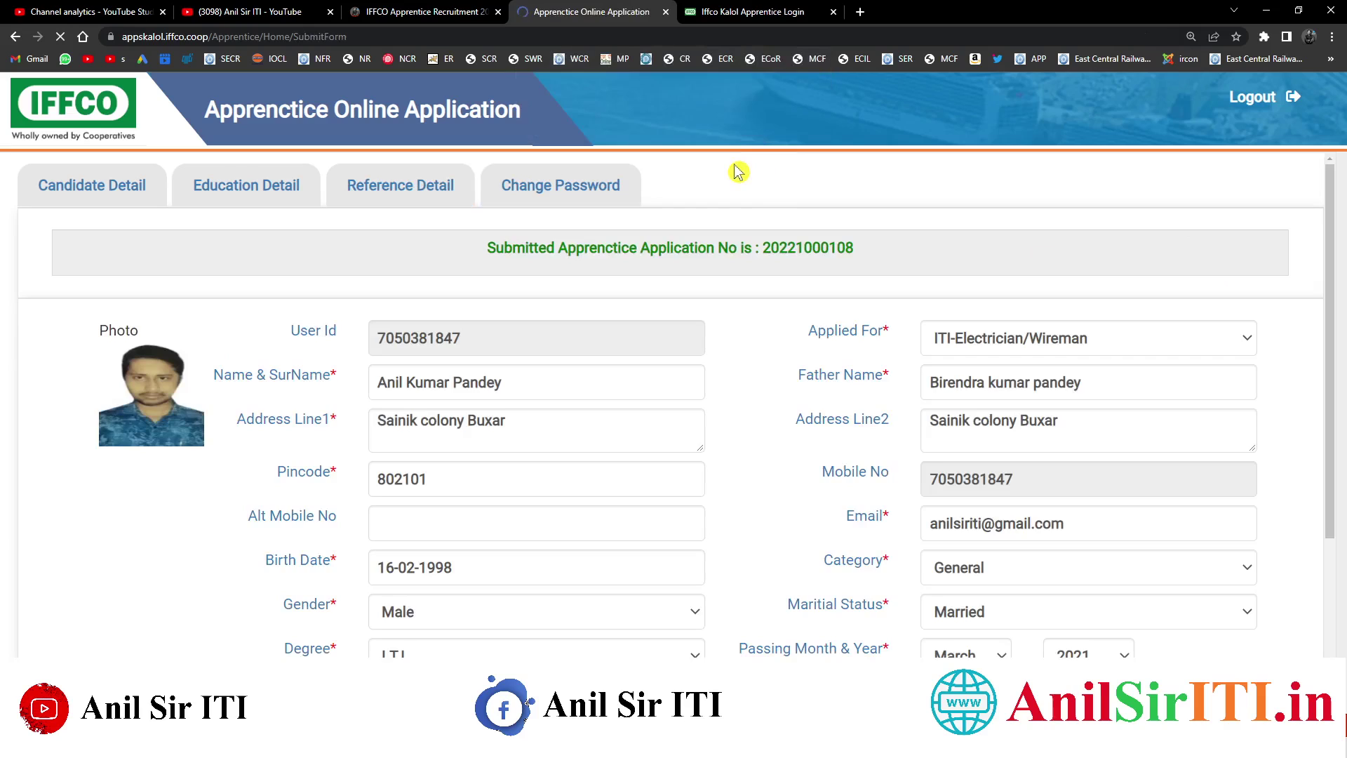
Step: Scroll the submitted confirmation page, zoom in, and try selecting the application number
scroll(701, 211, "down", 5)
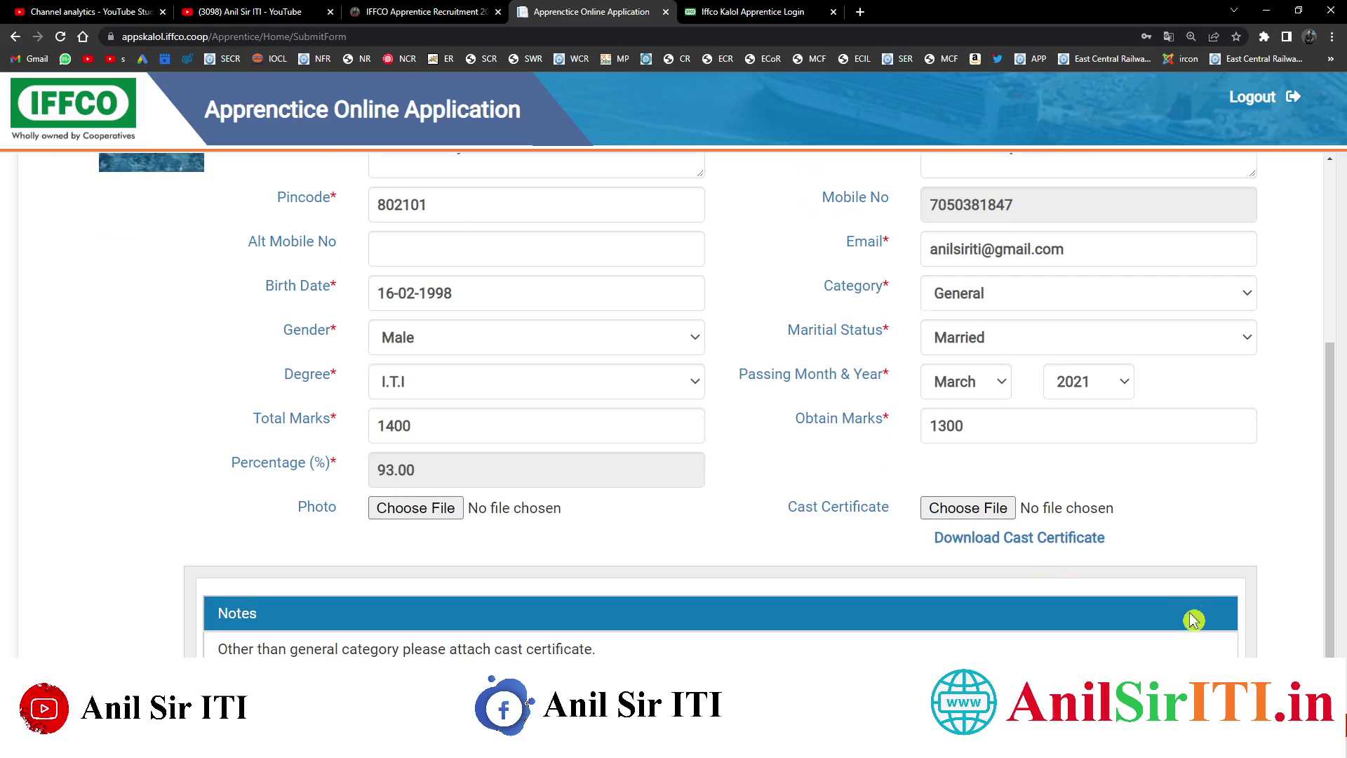
scroll(1193, 617, "up", 4)
scroll(888, 475, "down", 4)
scroll(888, 474, "up", 5)
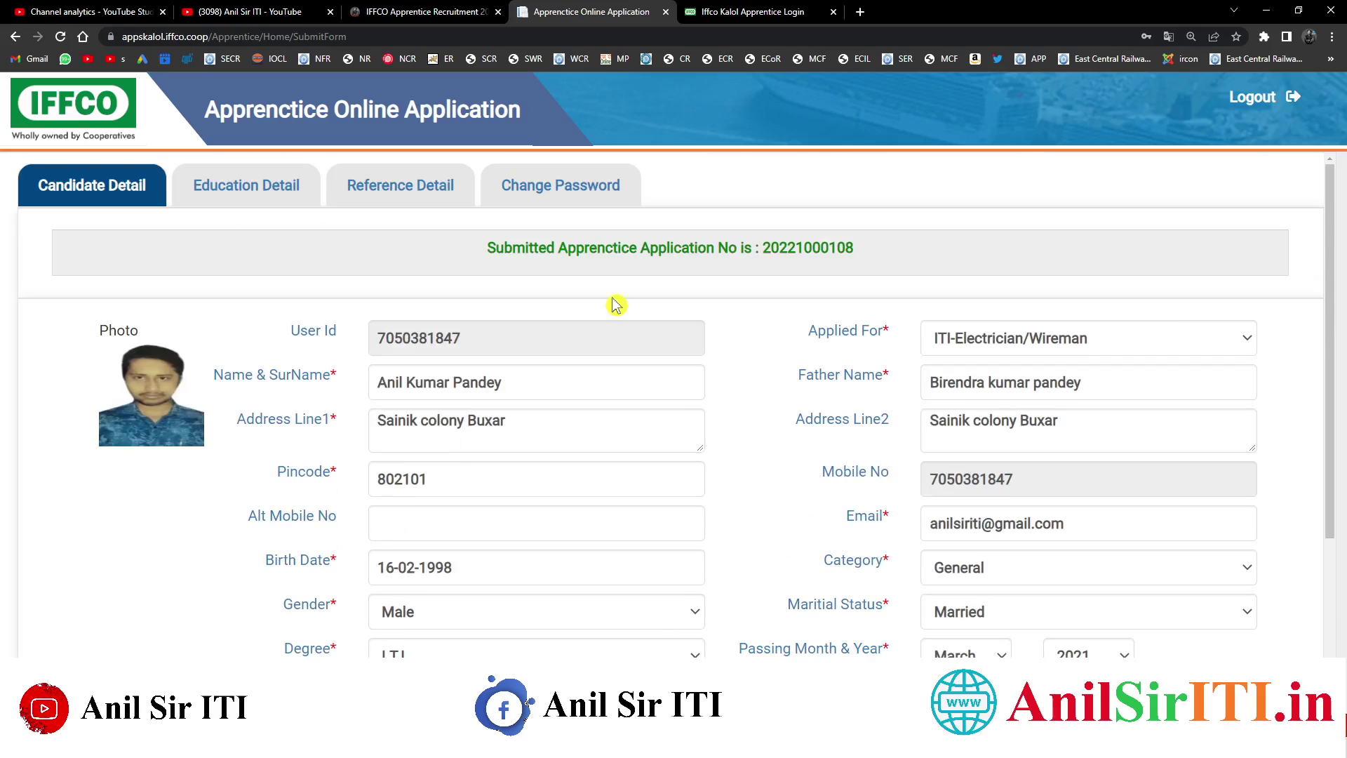
key("ctrl+plus")
key("ctrl+plus")
key("ctrl+plus")
double_click(929, 590)
left_click(523, 591)
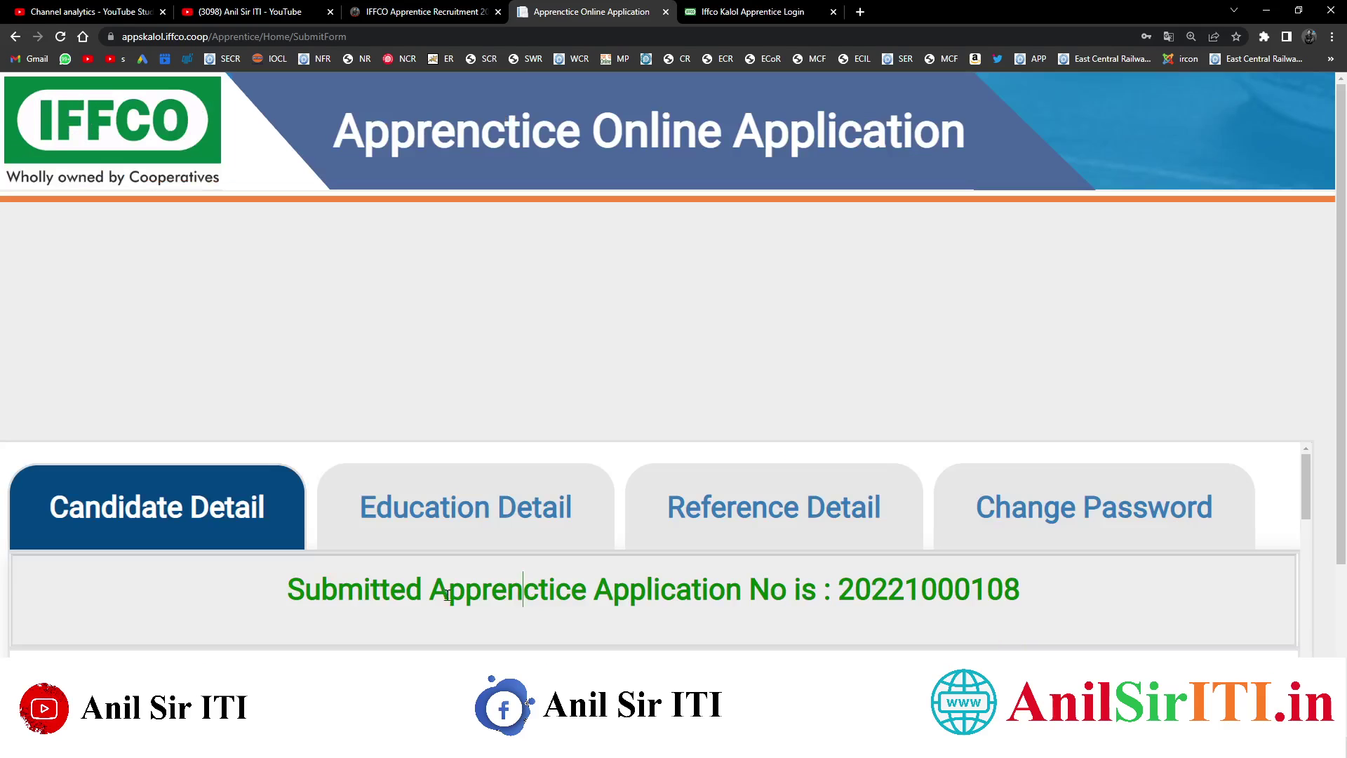
Step: Highlight the whole application number confirmation line, then switch to the YouTube channel tab
left_click_drag(249, 589, 974, 590)
left_click(868, 588)
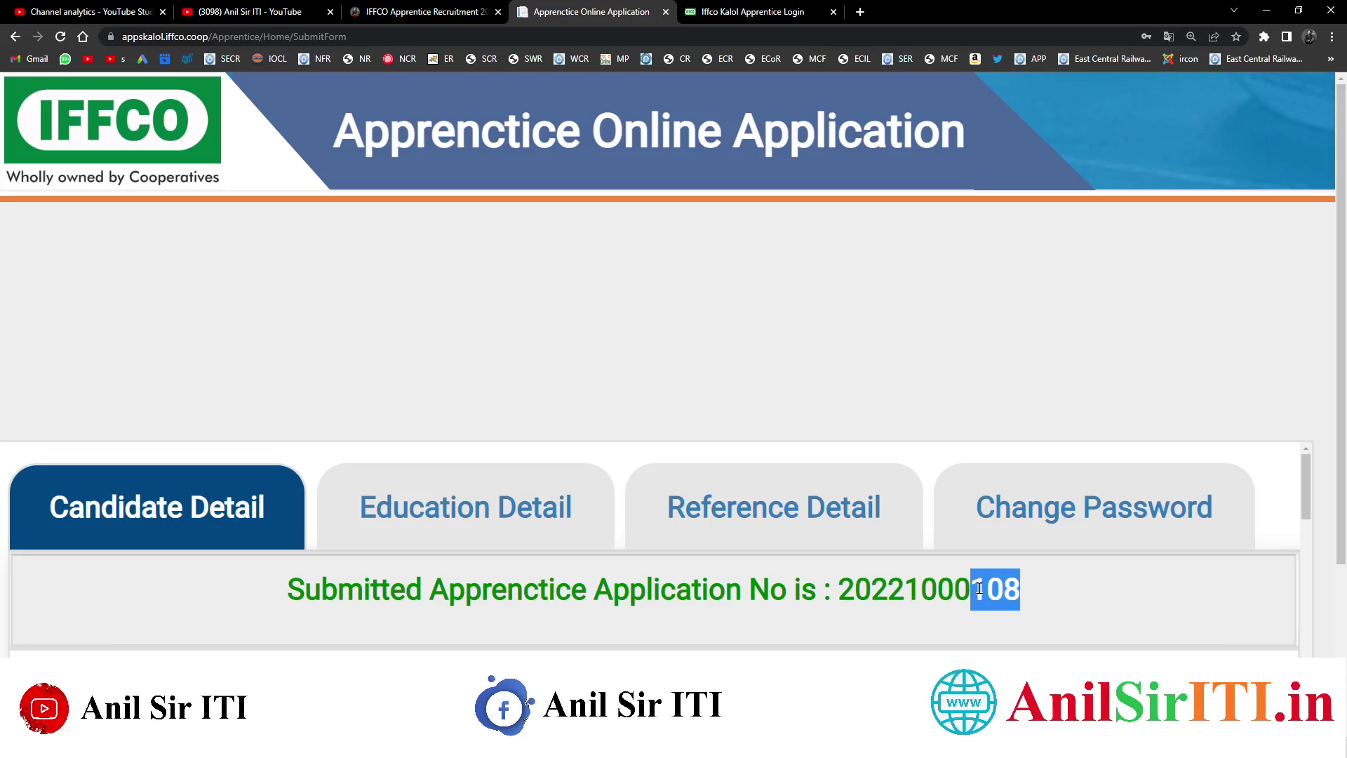
left_click_drag(973, 590, 339, 565)
left_click(1068, 588)
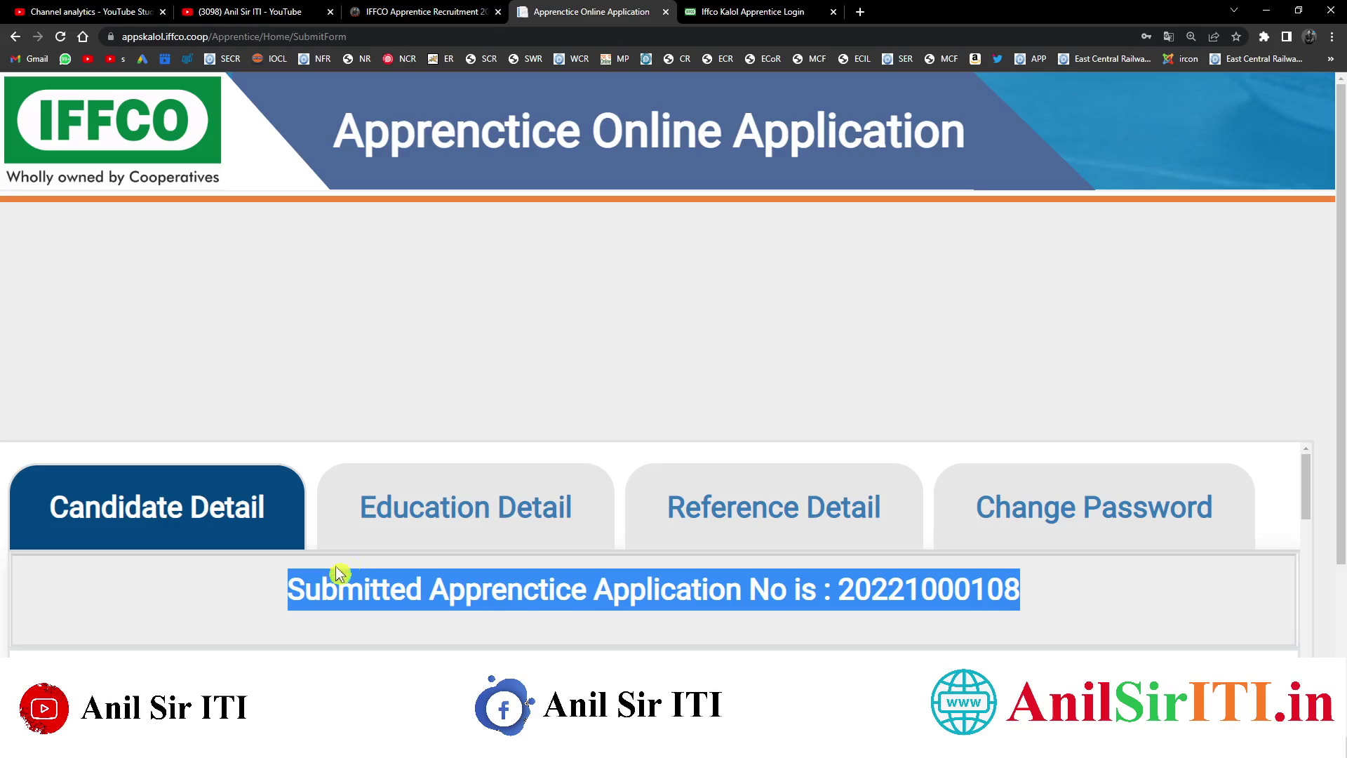
triple_click(320, 591)
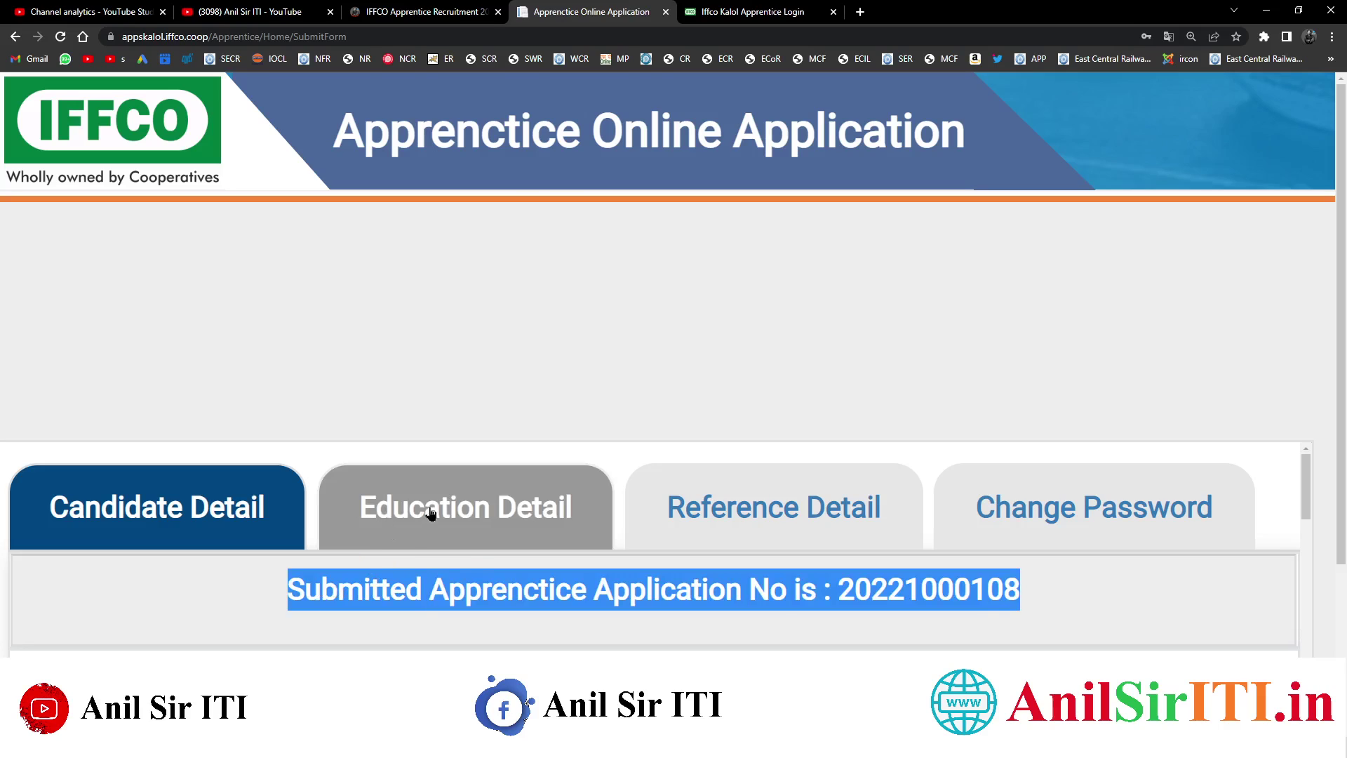
left_click(323, 11)
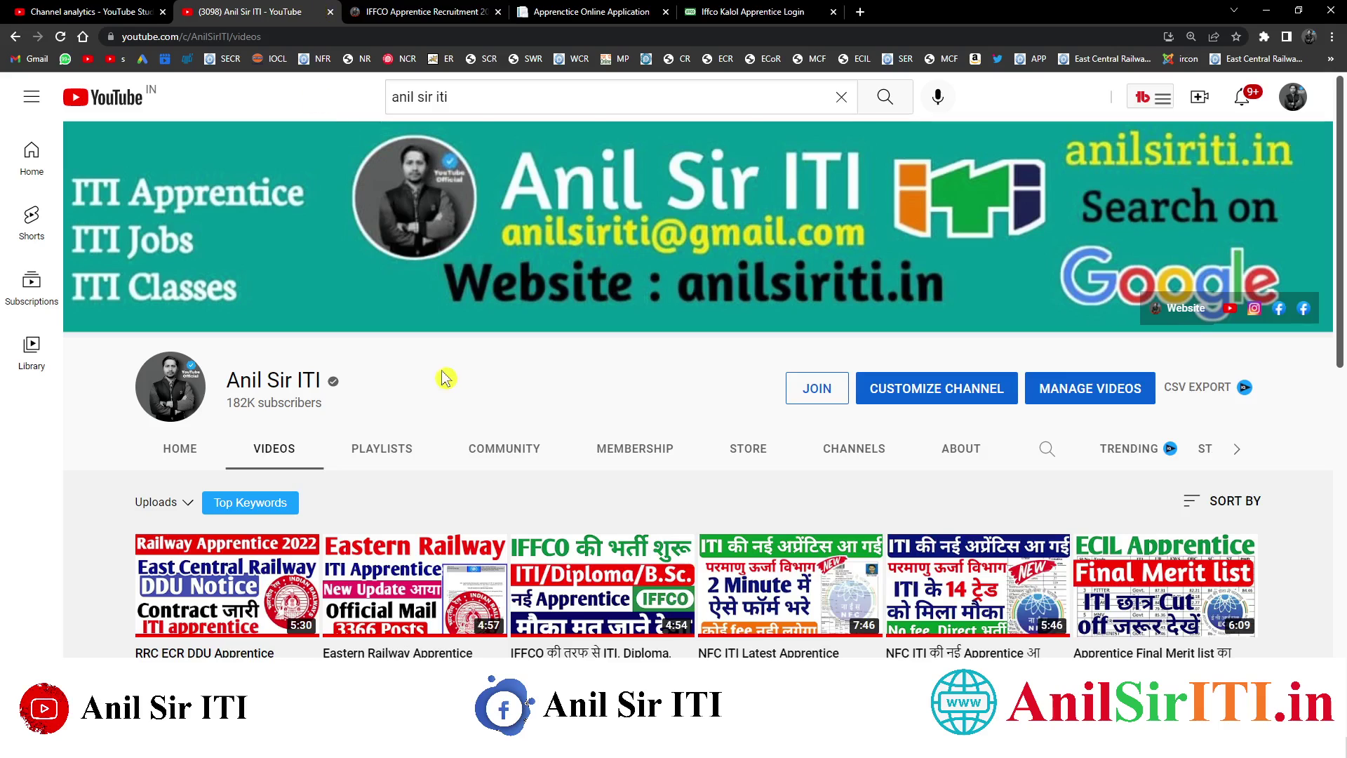
left_click(554, 11)
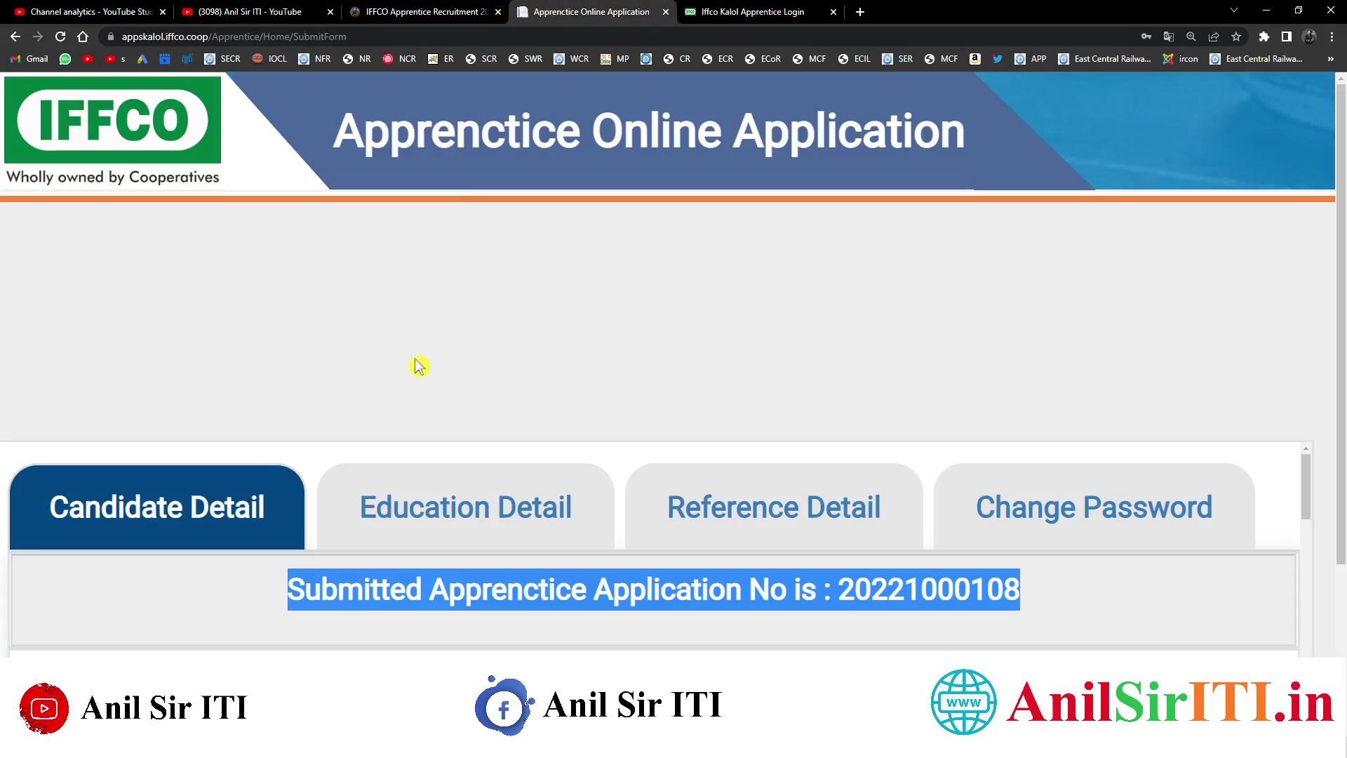
left_click(281, 11)
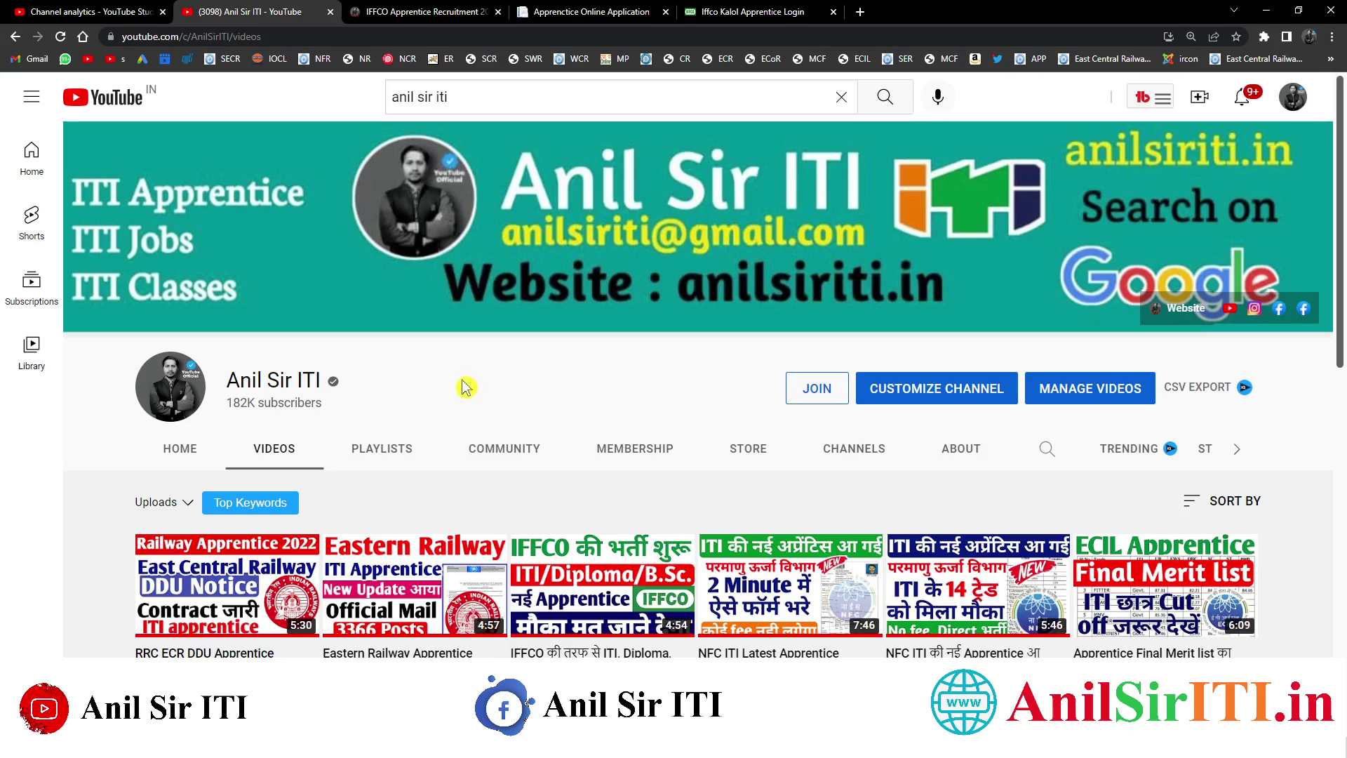
scroll(465, 387, "down", 3)
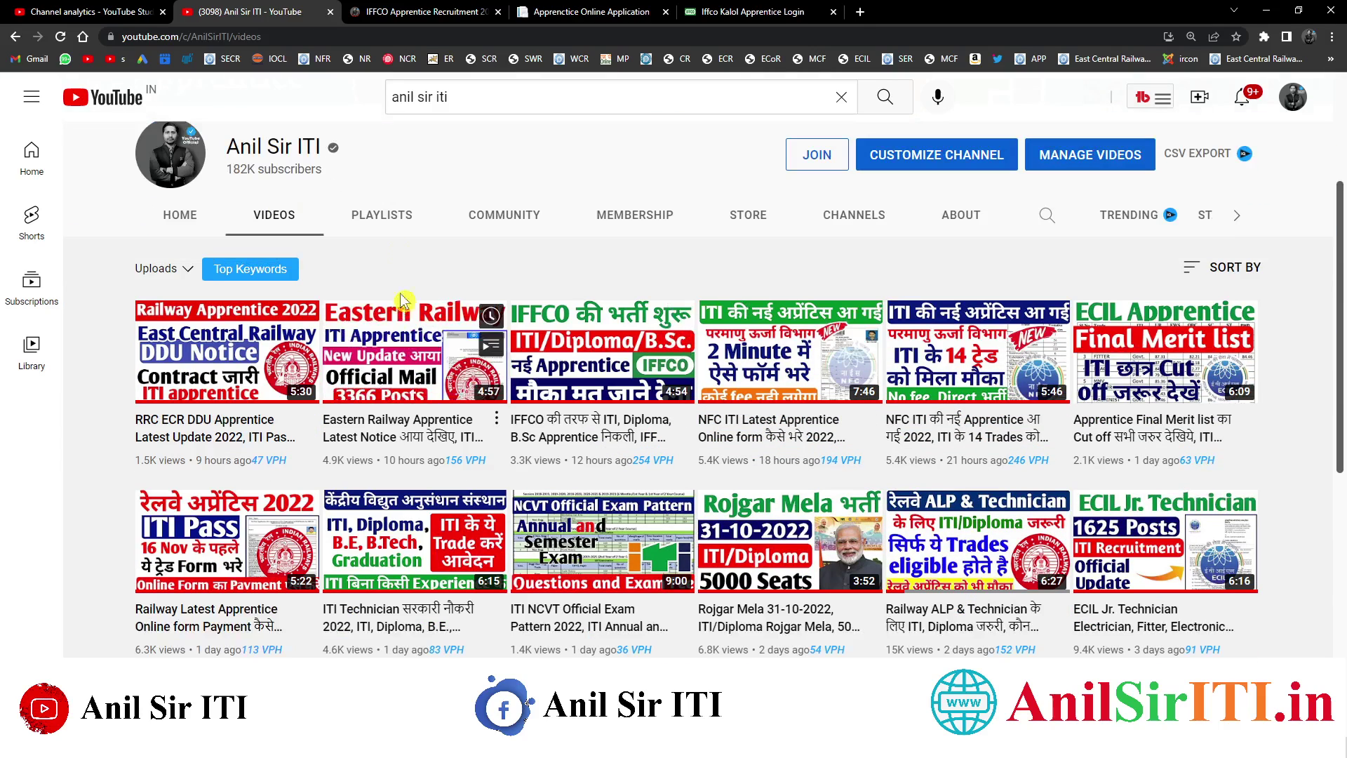
scroll(402, 300, "up", 3)
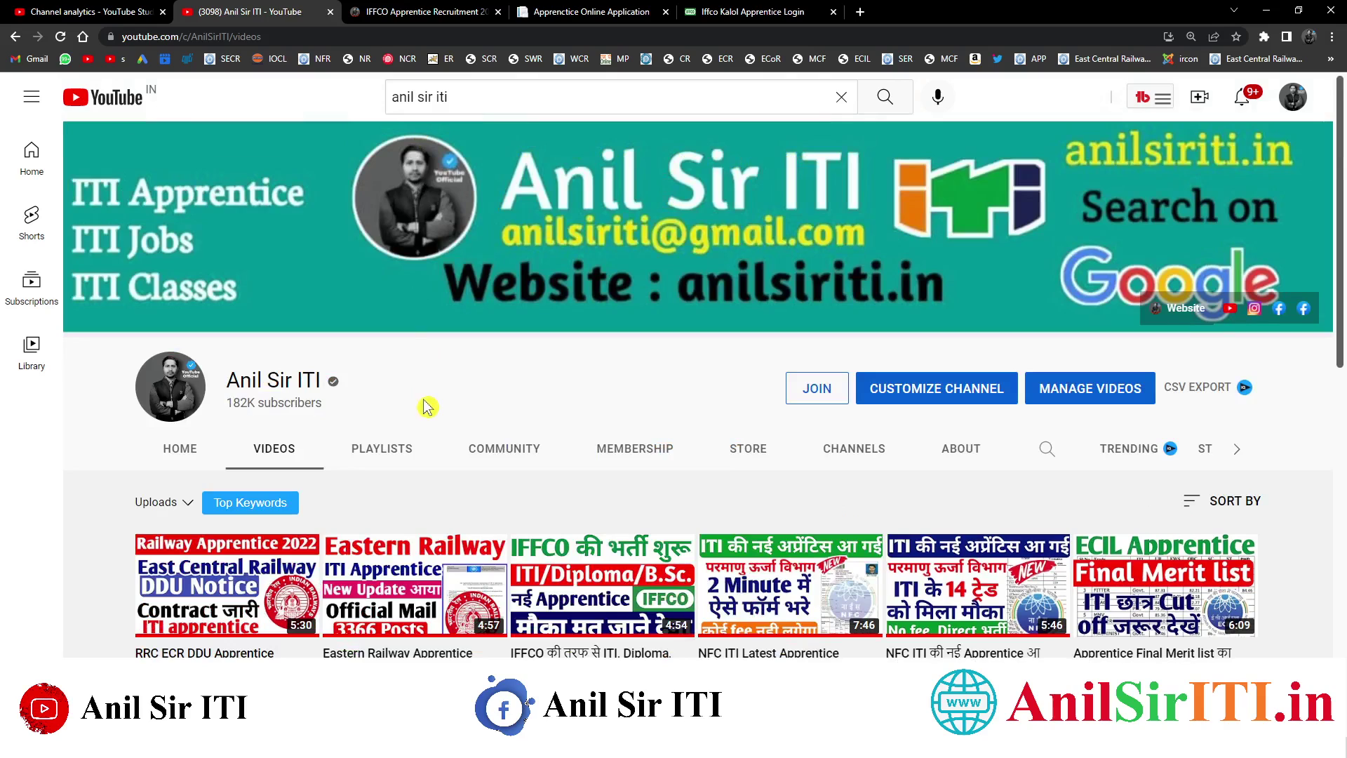